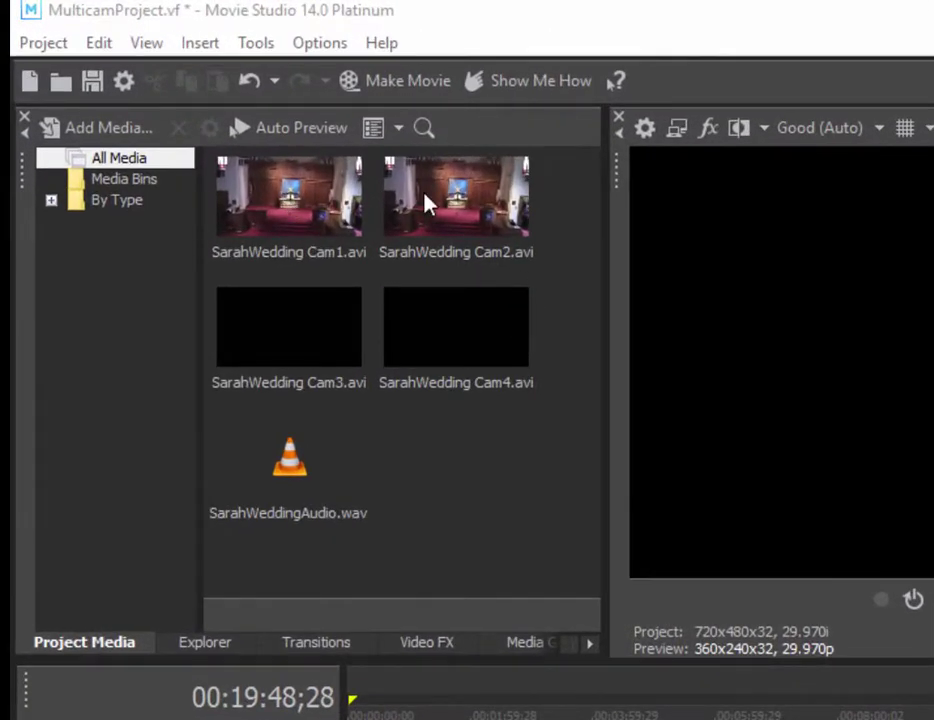
# Step: Inspect the media details of the four SarahWedding Cam clips, then clear the bin selection
pyautogui.click(283, 212)
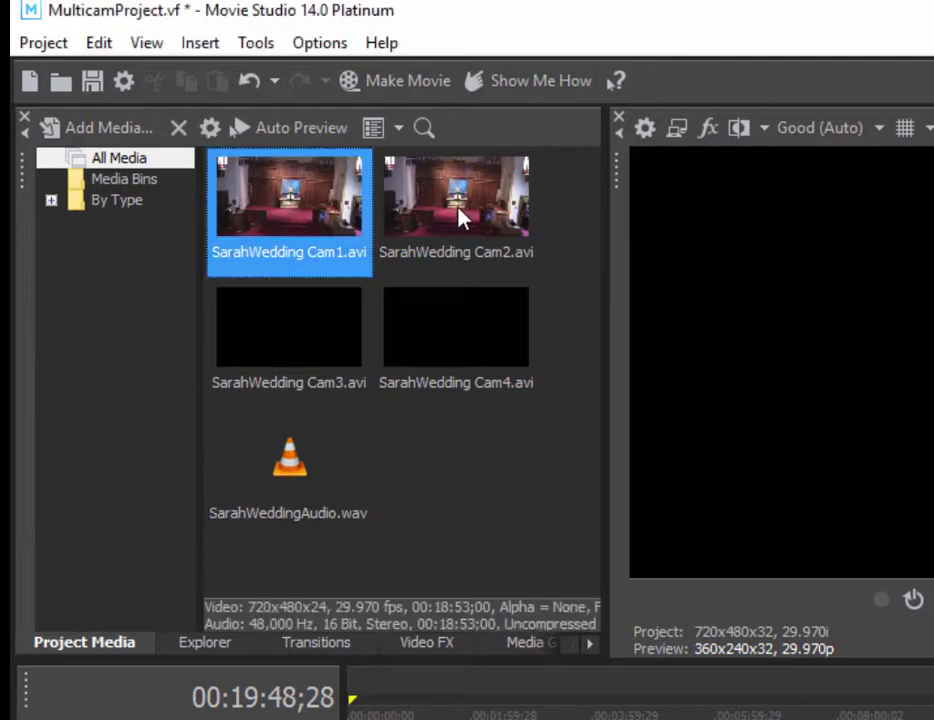
pyautogui.click(461, 215)
pyautogui.click(433, 365)
pyautogui.click(288, 336)
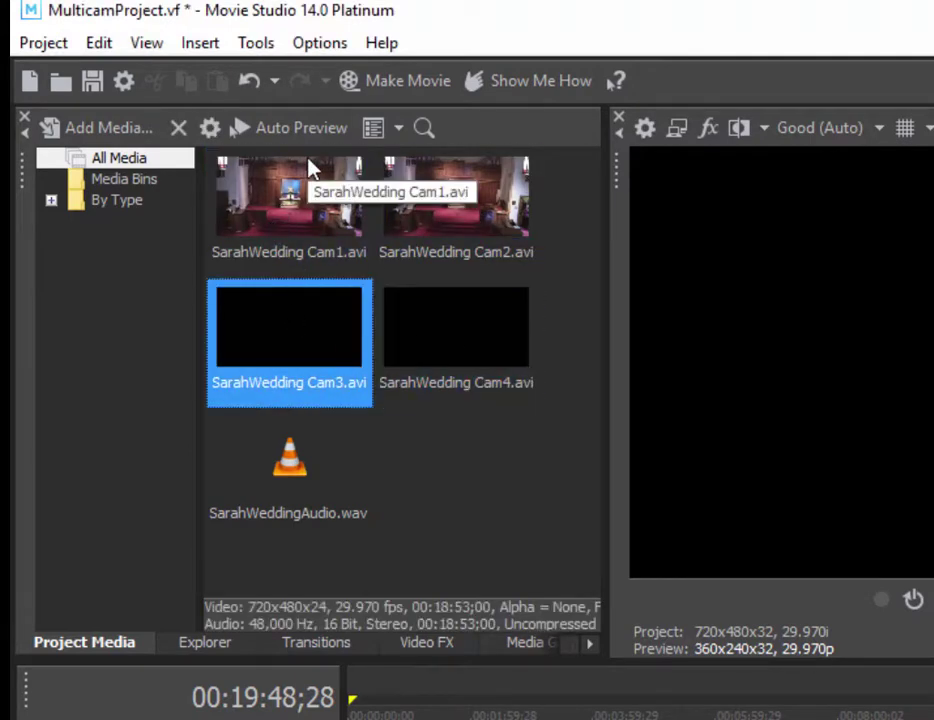
pyautogui.click(288, 200)
pyautogui.click(443, 200)
pyautogui.click(483, 330)
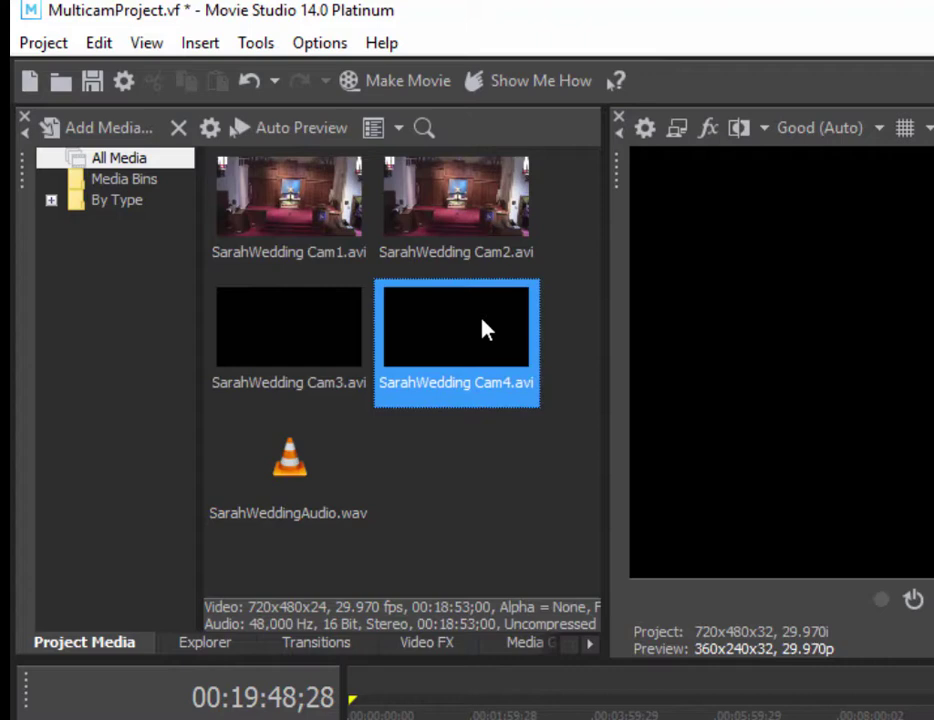
pyautogui.click(504, 484)
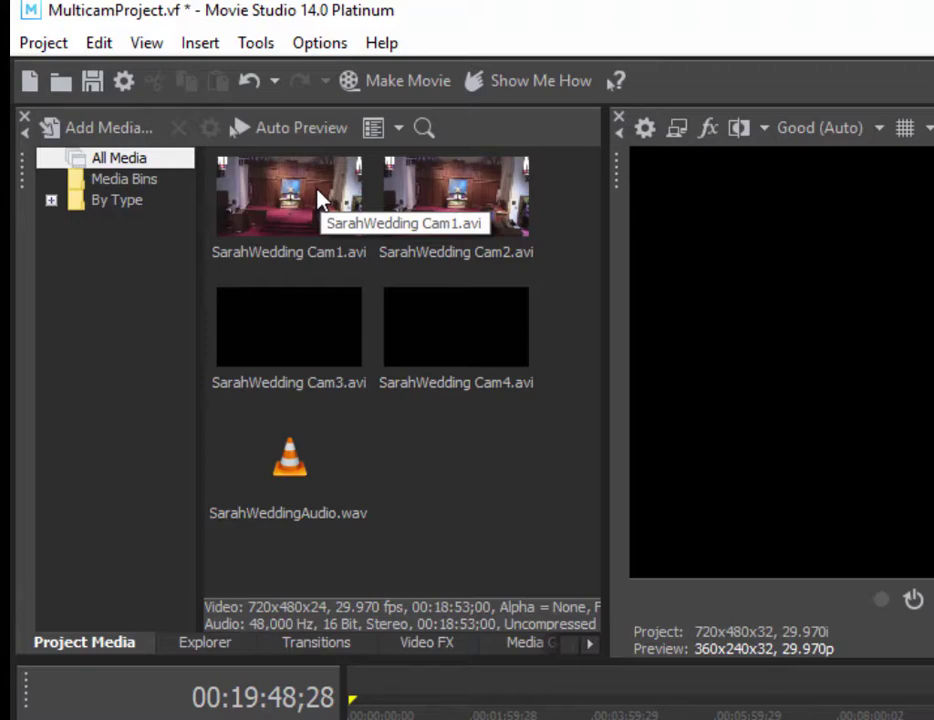
# Step: Place Cam1's video only across time at the timeline start, undoing an audio-included drop
pyautogui.moveTo(300, 194); pyautogui.dragTo(347, 719)
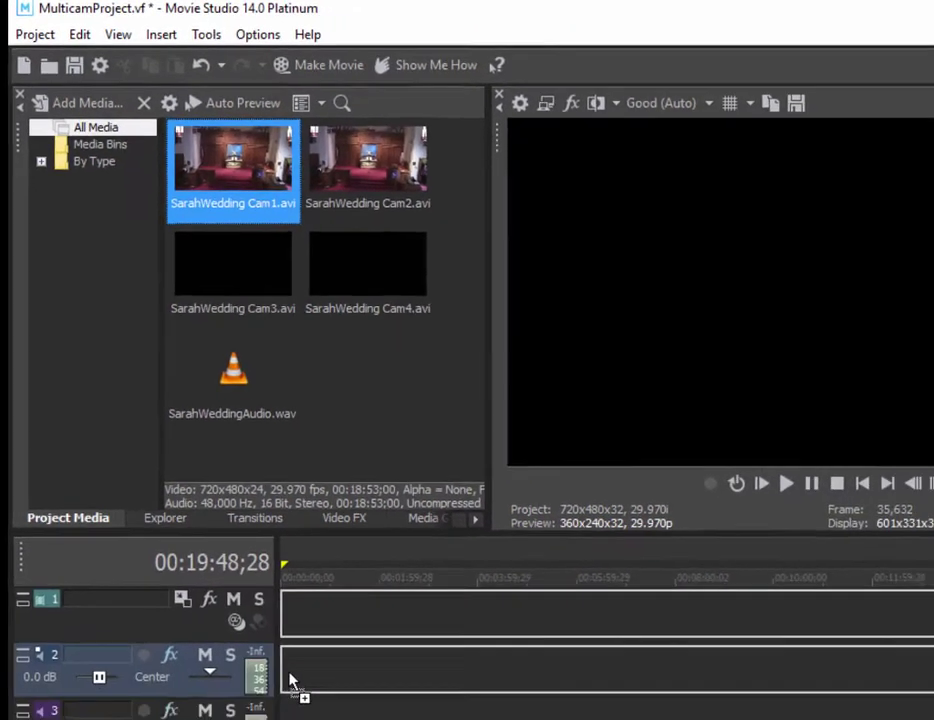
pyautogui.moveTo(258, 652); pyautogui.dragTo(270, 590)
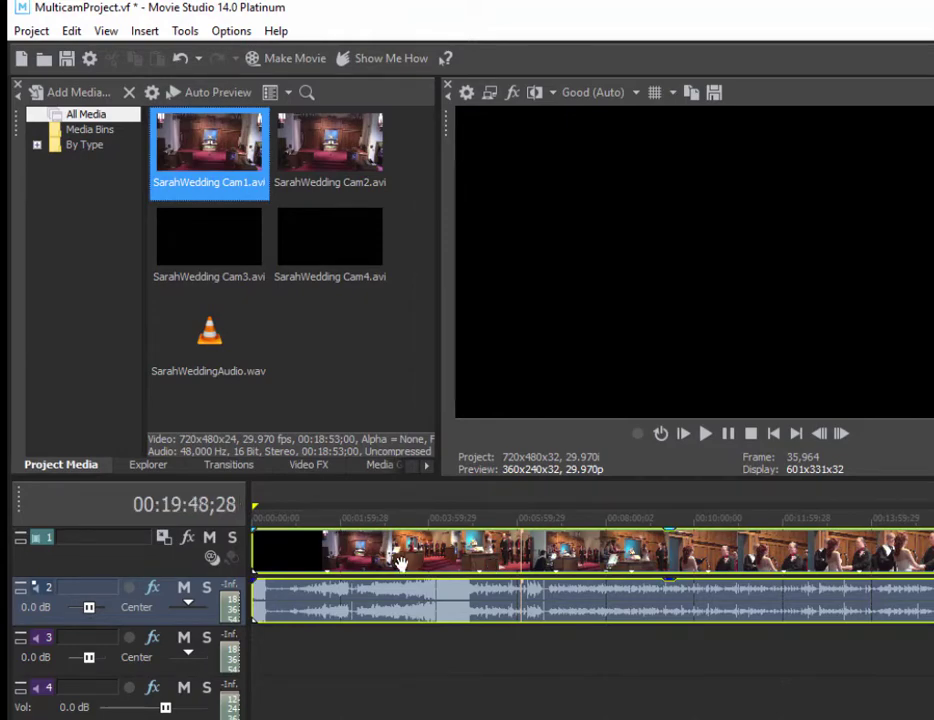
pyautogui.hotkey('ctrl', 'z')
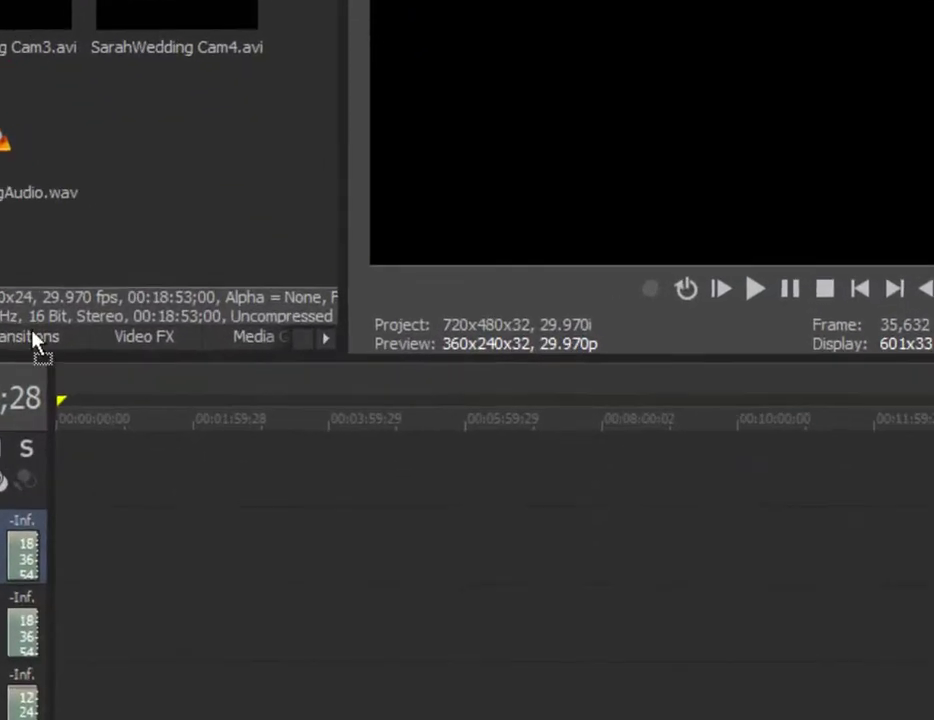
pyautogui.moveTo(33, 340); pyautogui.dragTo(66, 500)
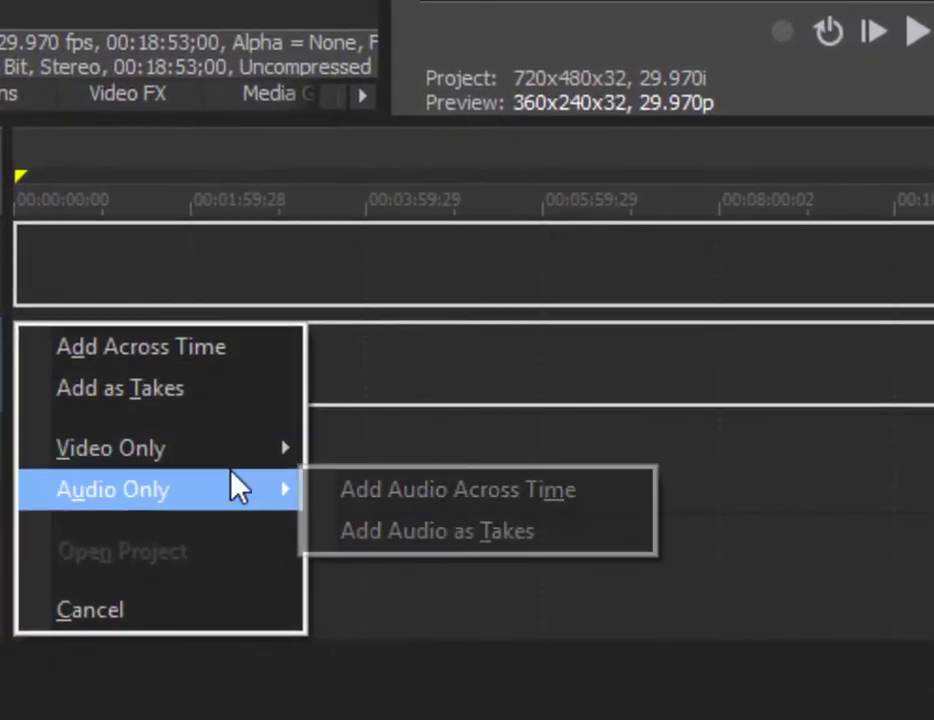
pyautogui.moveTo(200, 552)
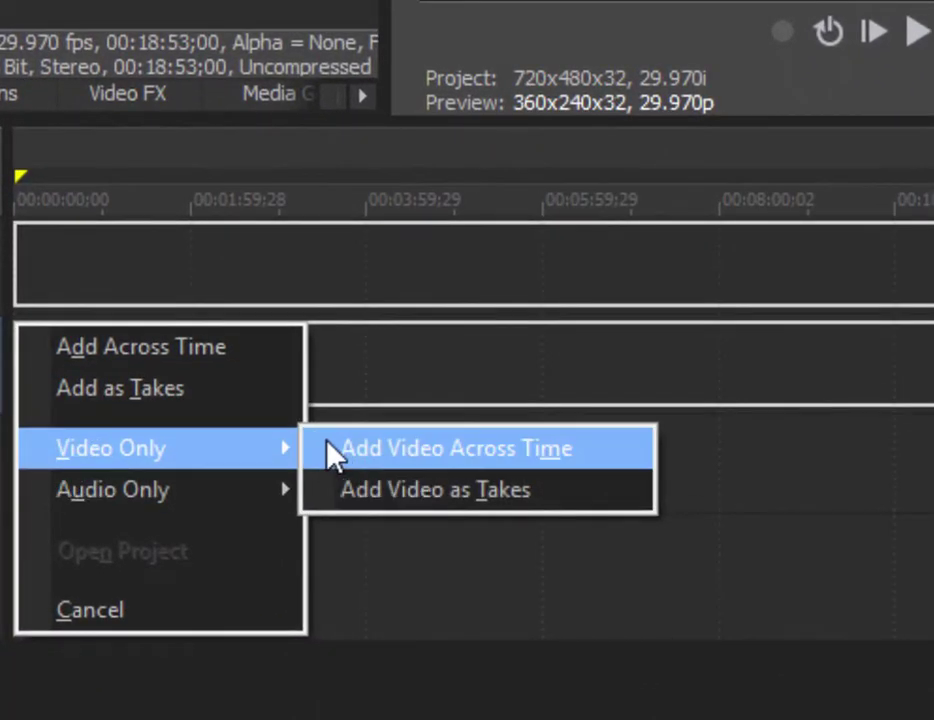
pyautogui.click(390, 456)
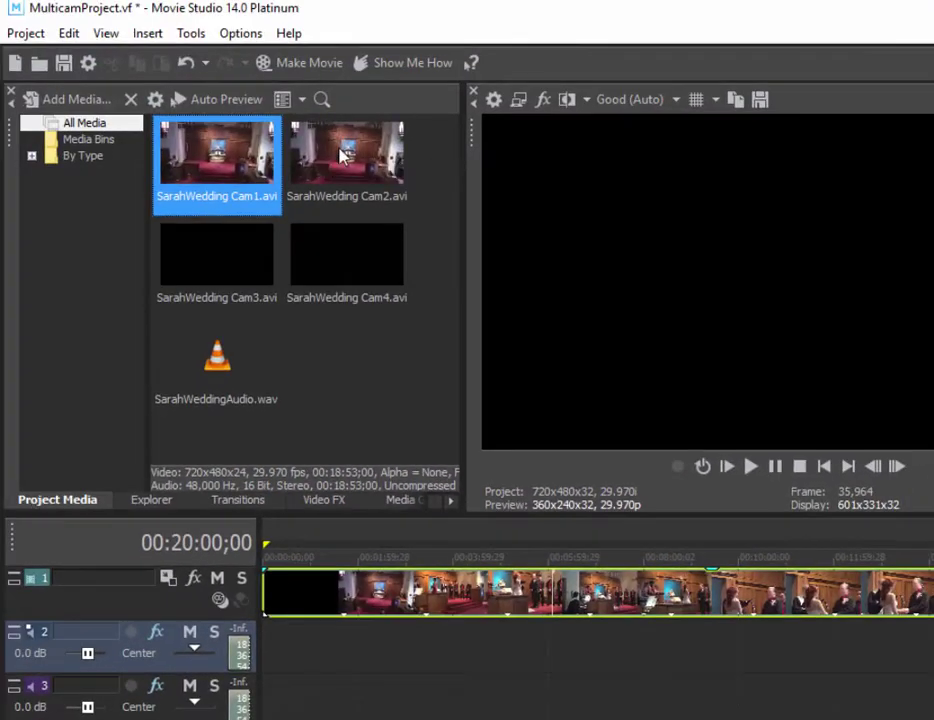
# Step: Add Cam2, Cam3 and Cam4 as video-only events on new tracks at the timeline start
pyautogui.moveTo(344, 156); pyautogui.dragTo(263, 560)
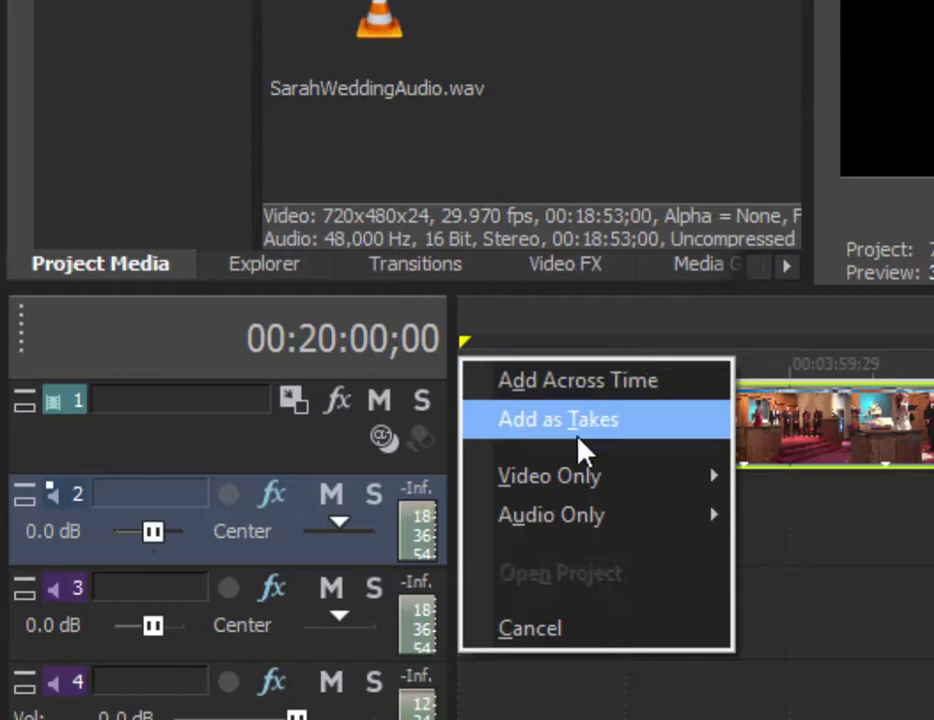
pyautogui.moveTo(555, 473)
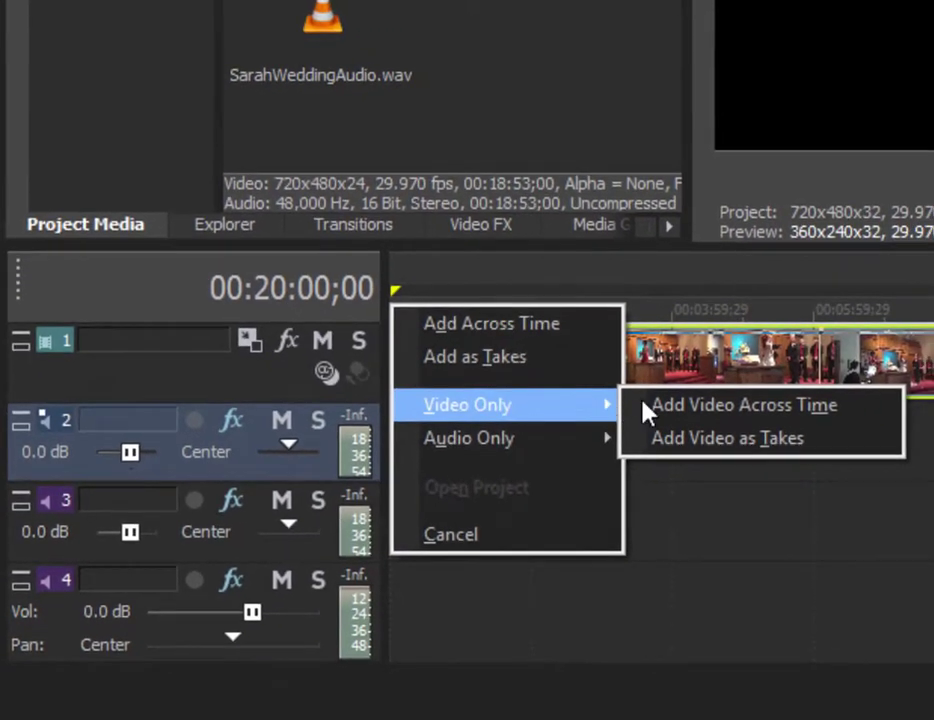
pyautogui.click(795, 433)
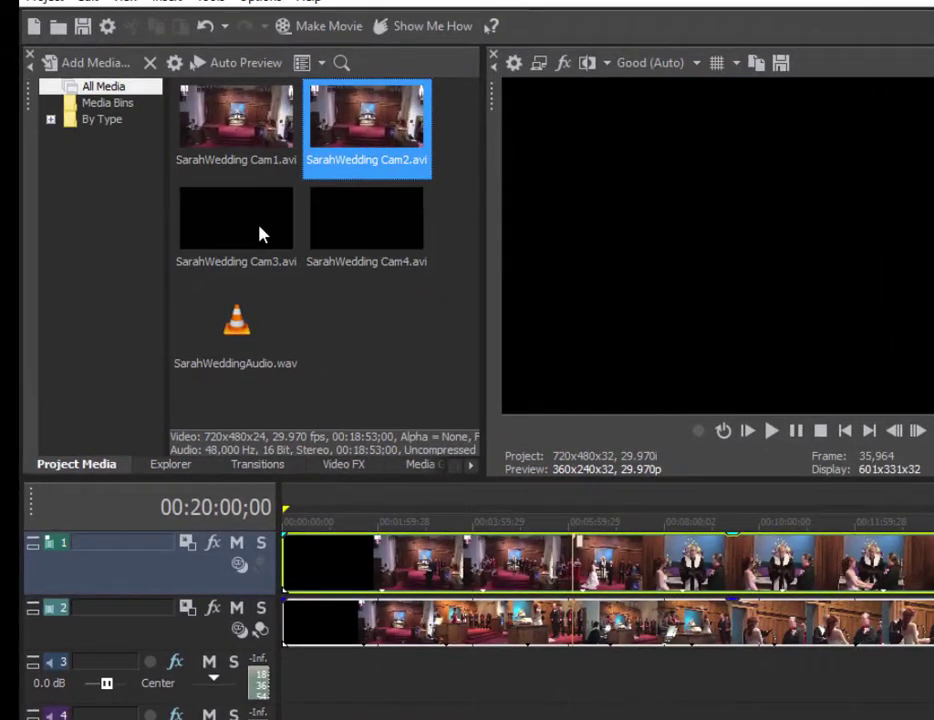
pyautogui.moveTo(273, 120); pyautogui.dragTo(364, 465)
pyautogui.moveTo(325, 528); pyautogui.dragTo(288, 513)
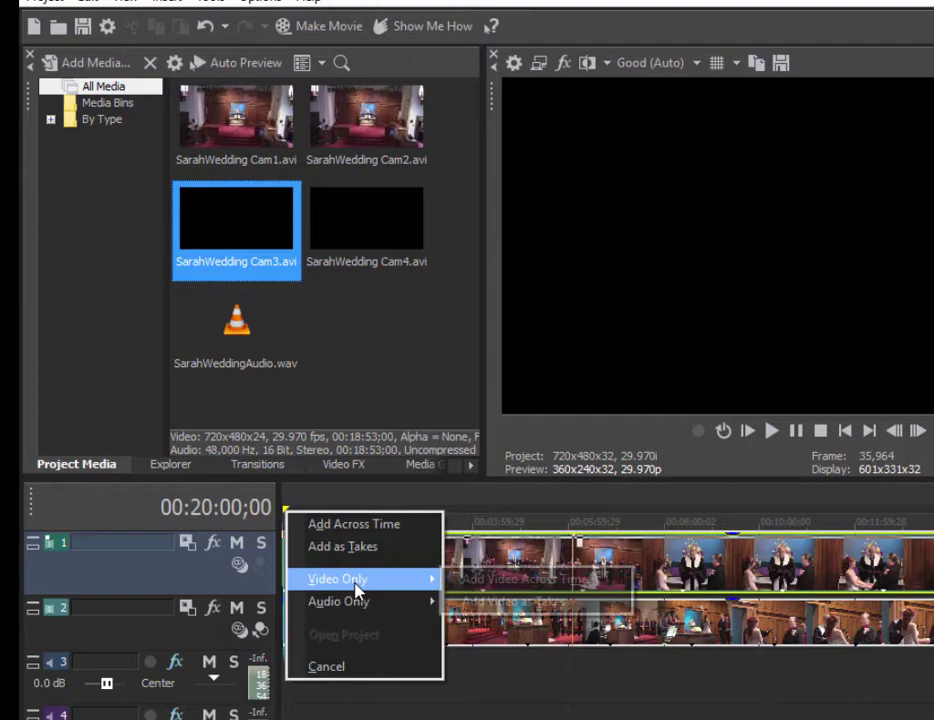
pyautogui.moveTo(355, 580)
pyautogui.click(532, 580)
pyautogui.moveTo(337, 207); pyautogui.dragTo(286, 525)
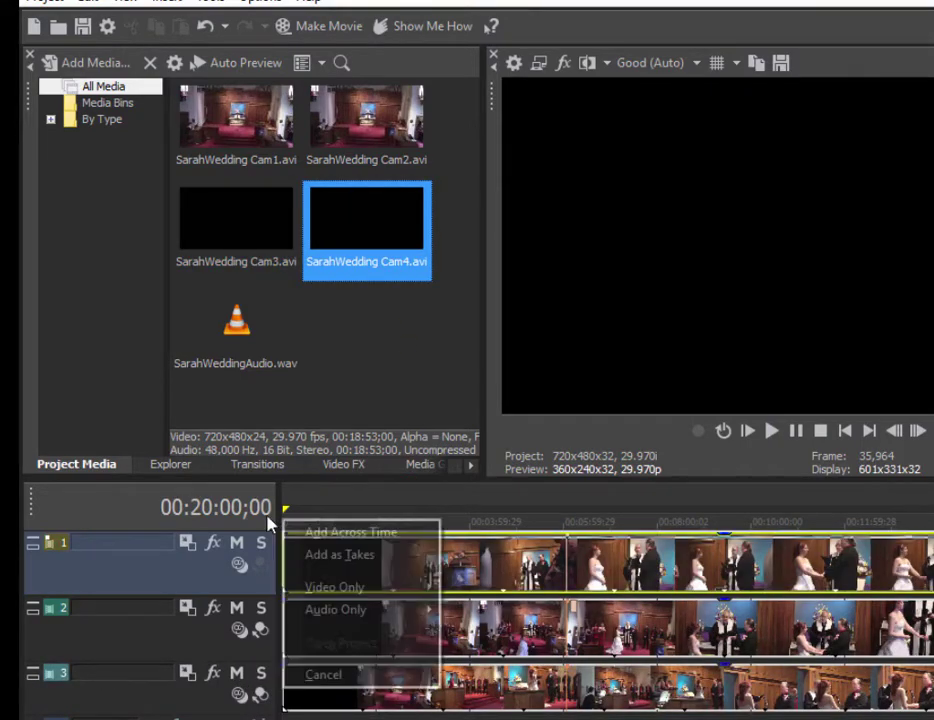
pyautogui.moveTo(415, 588)
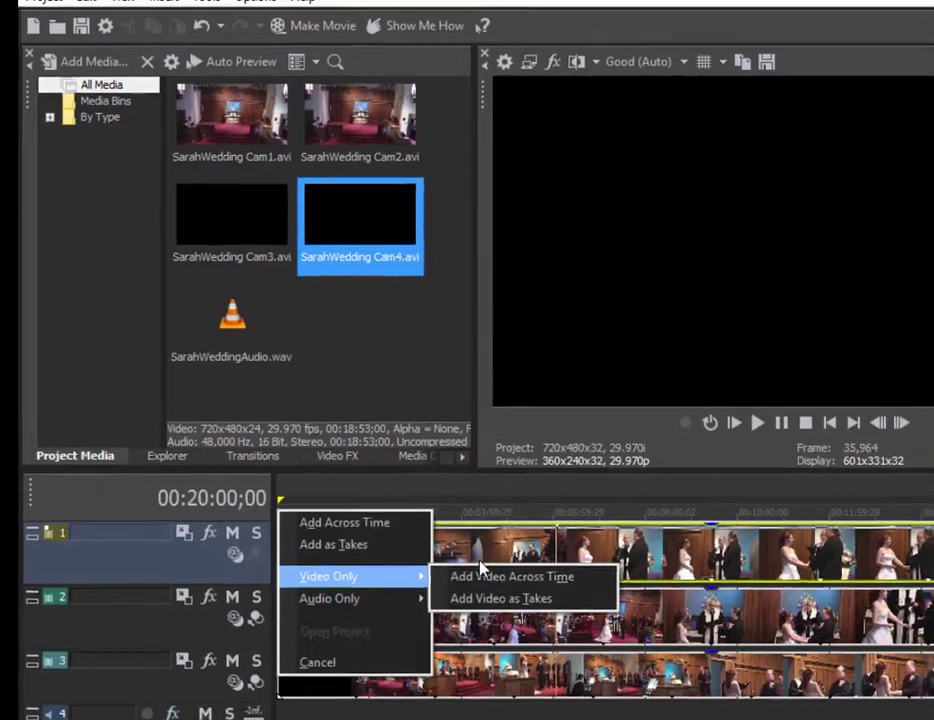
pyautogui.click(480, 574)
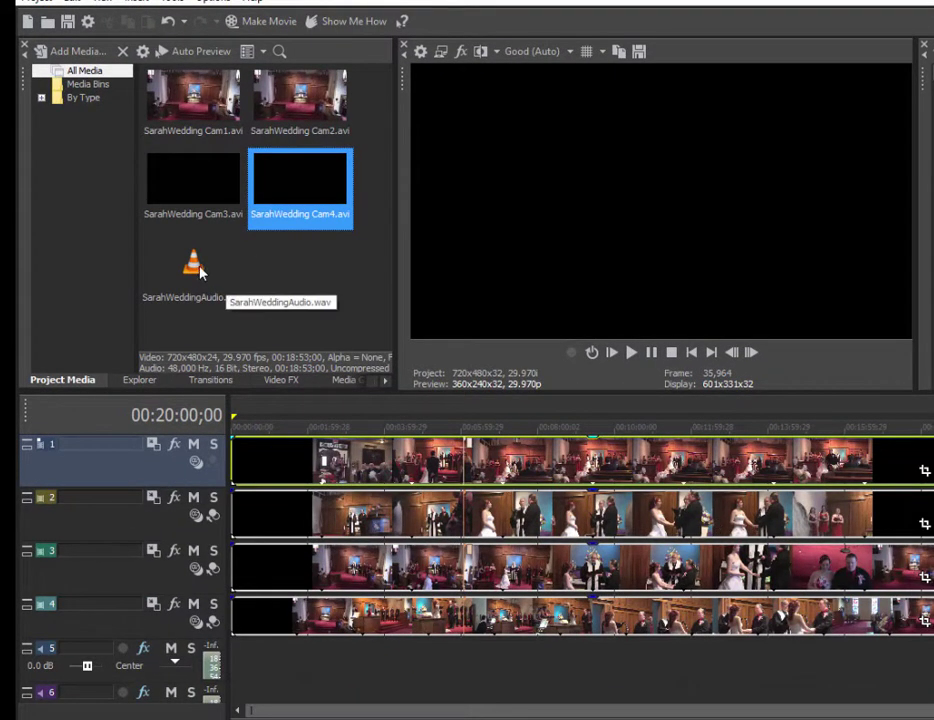
# Step: Drop SarahWeddingAudio.wav onto its own track at the start, below the camera tracks
pyautogui.moveTo(195, 268); pyautogui.dragTo(237, 648)
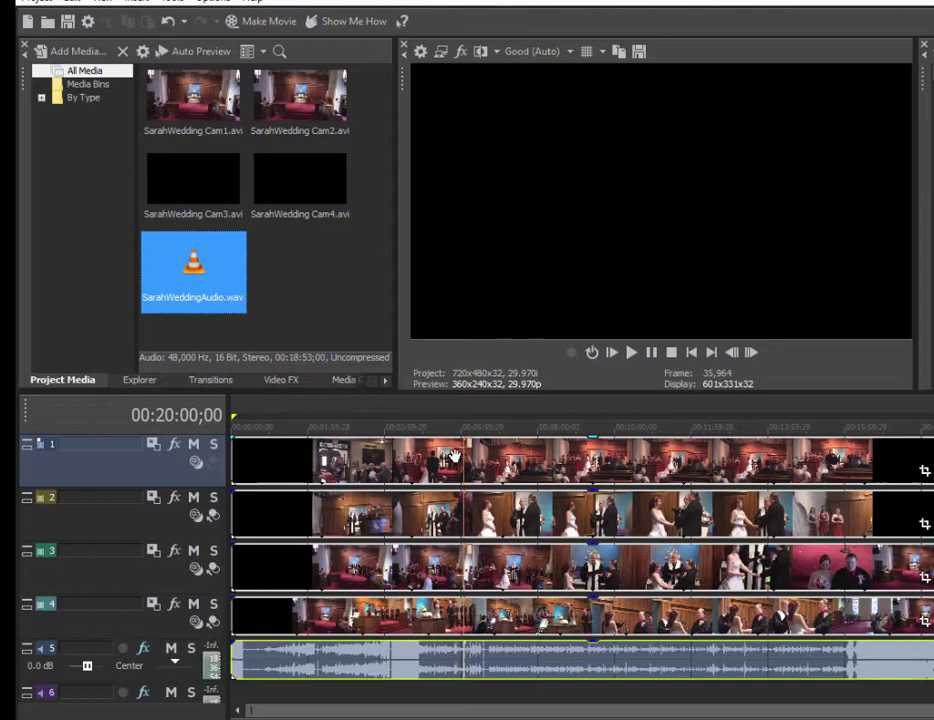
# Step: Move the playhead to 00:05:50;26 and load the top Cam4 clip into the Trimmer
pyautogui.click(455, 455)
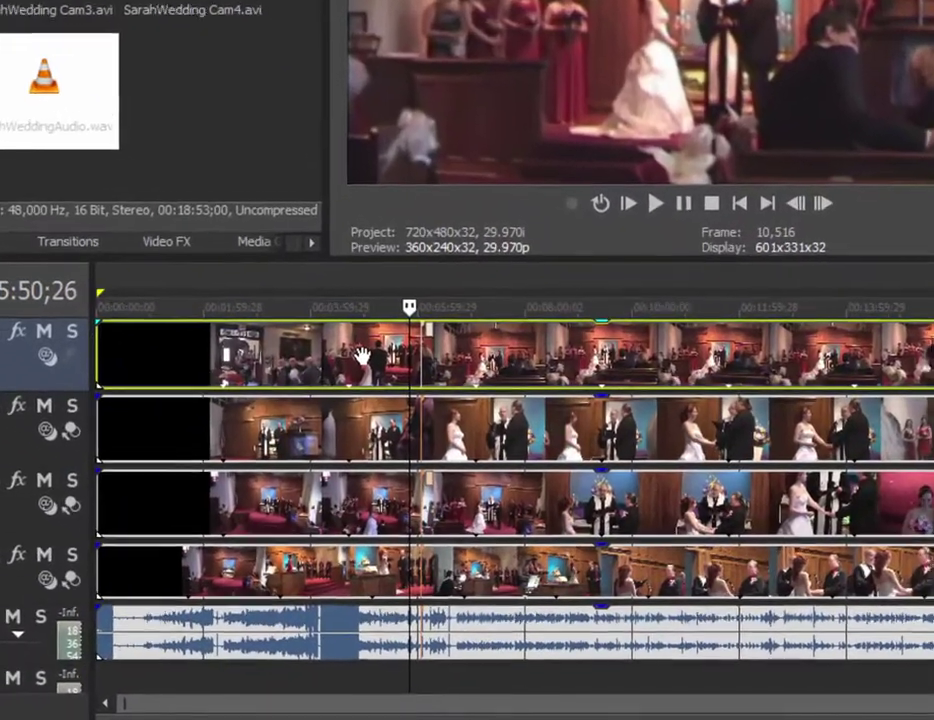
pyautogui.rightClick(405, 435)
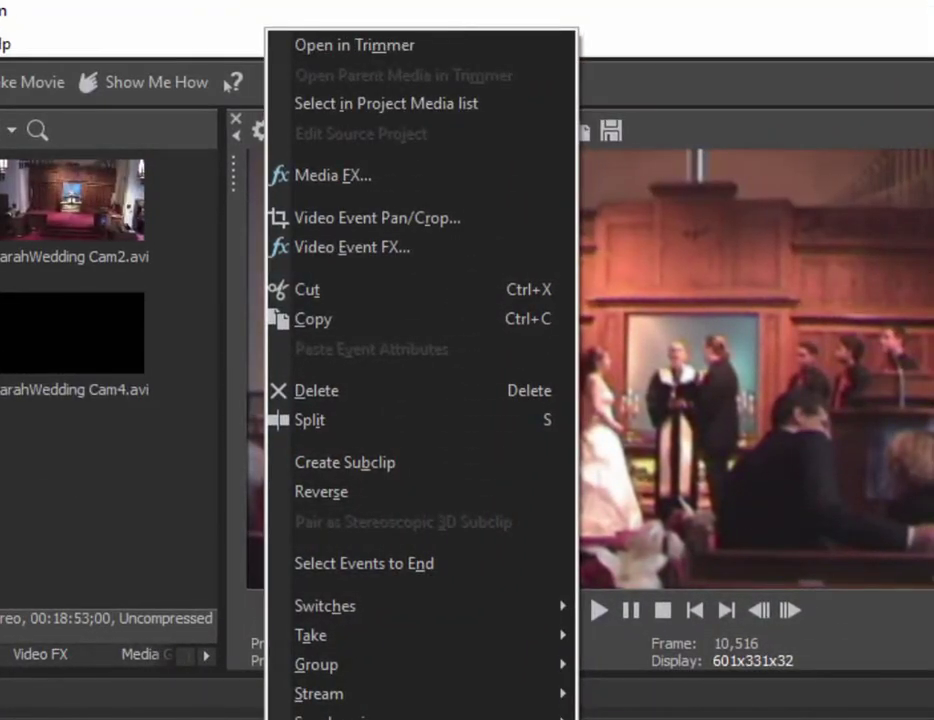
pyautogui.click(502, 46)
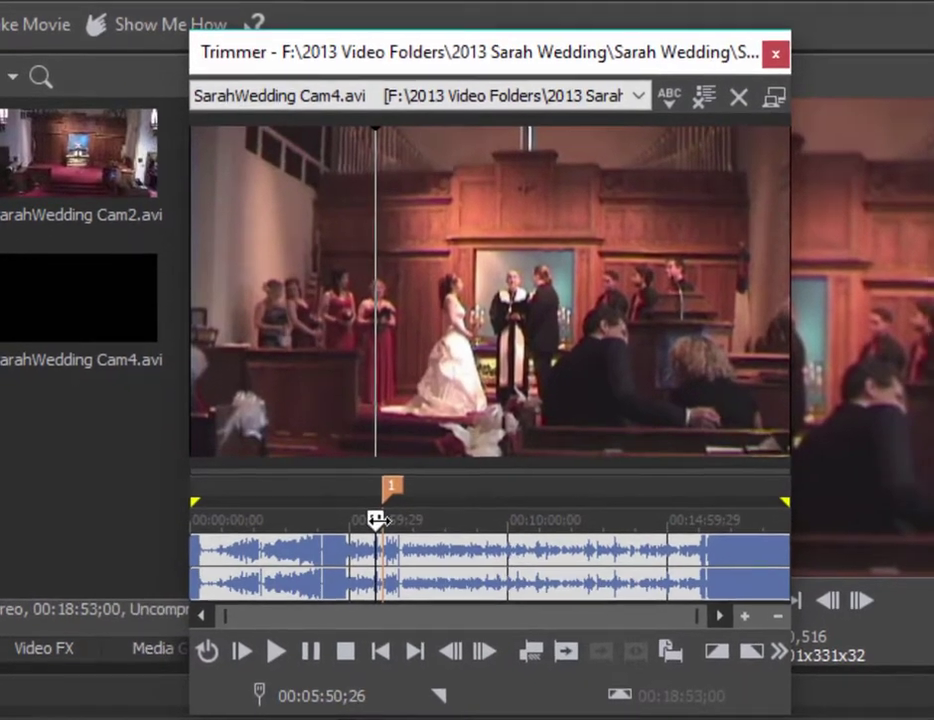
# Step: Find the Cam4 audio spike around 00:06:04;13 by scrubbing and playing the Trimmer
pyautogui.moveTo(376, 519); pyautogui.dragTo(383, 519)
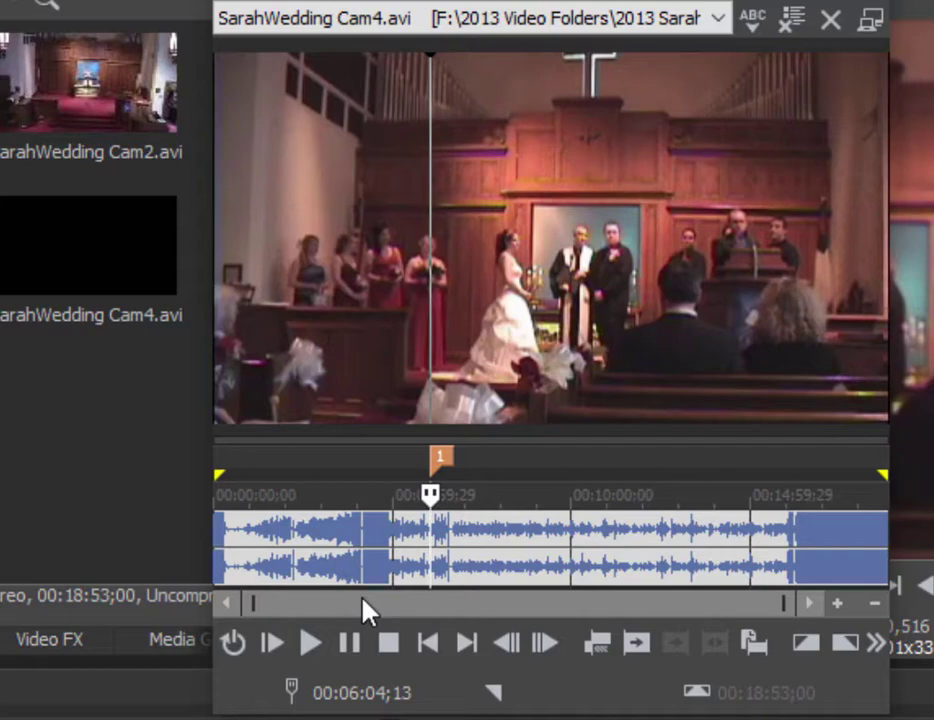
pyautogui.scroll(1, 363, 612)
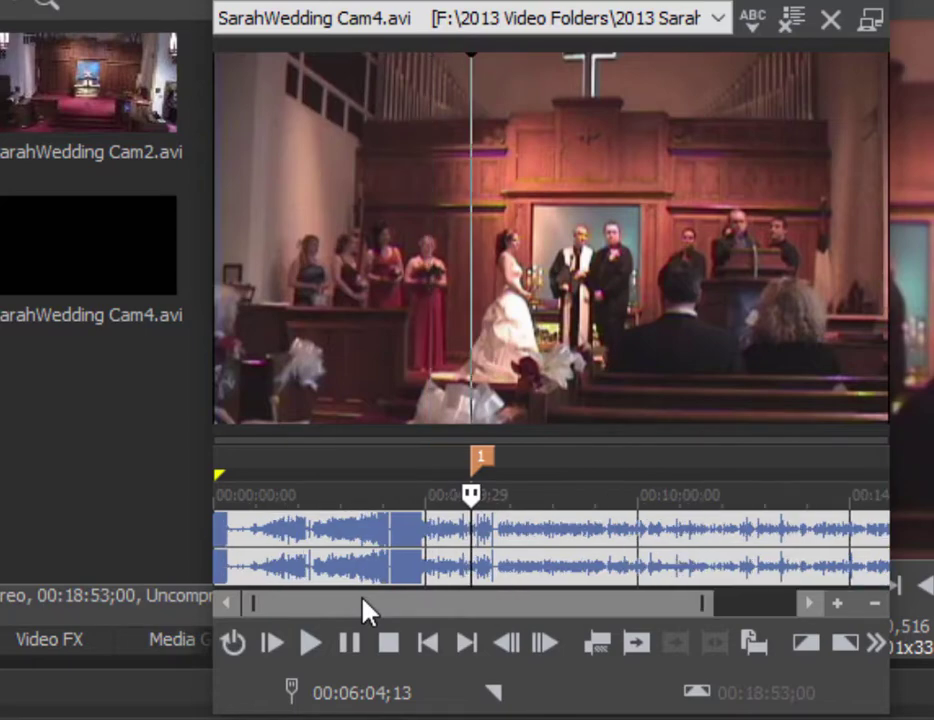
pyautogui.scroll(4, 363, 612)
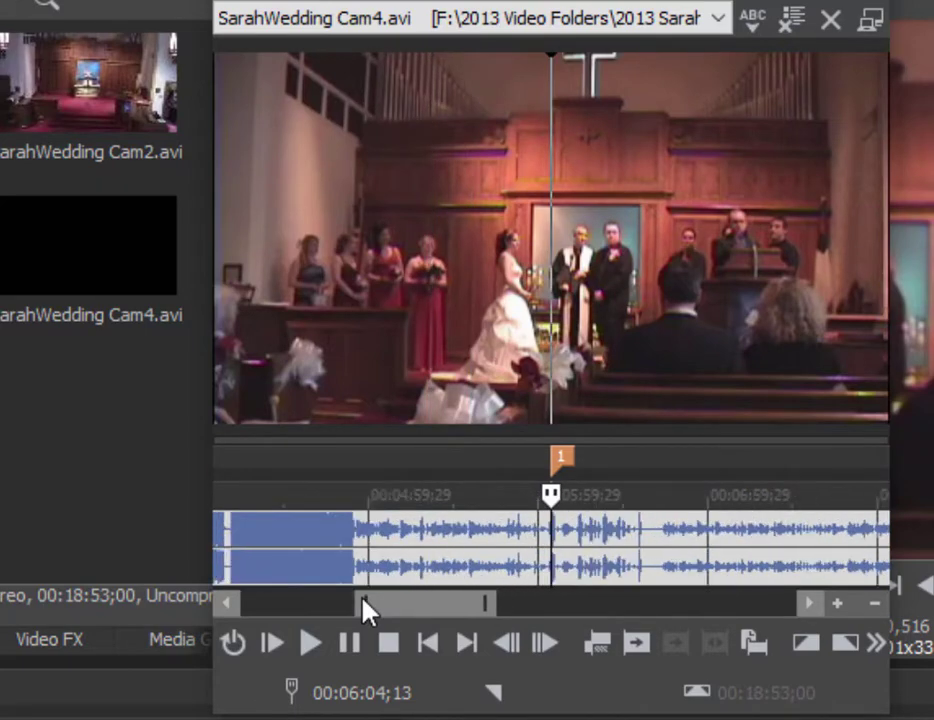
pyautogui.scroll(6, 363, 612)
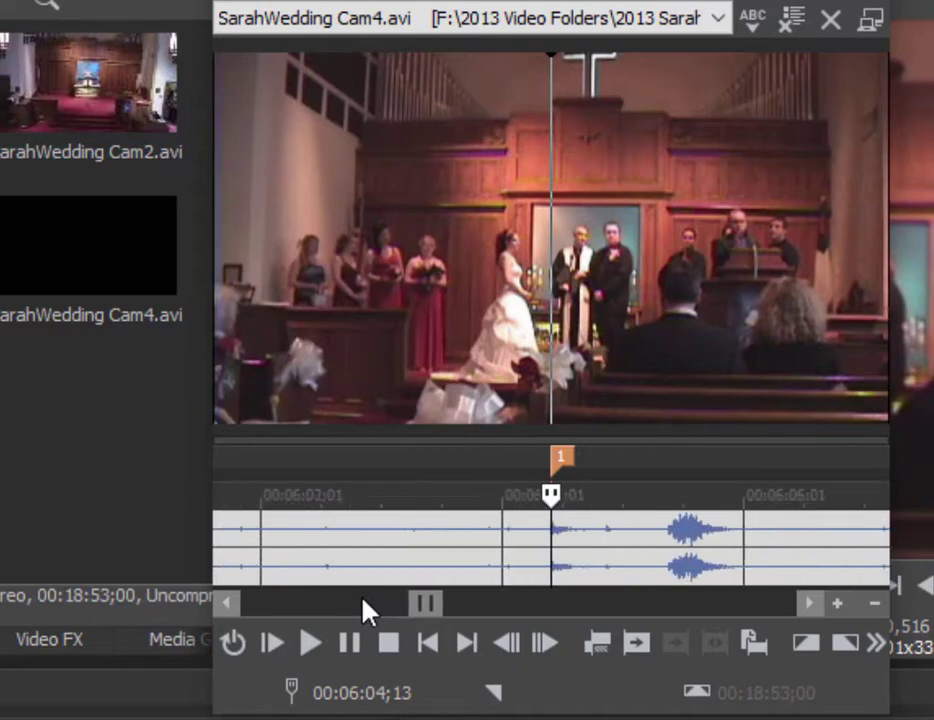
pyautogui.click(565, 460)
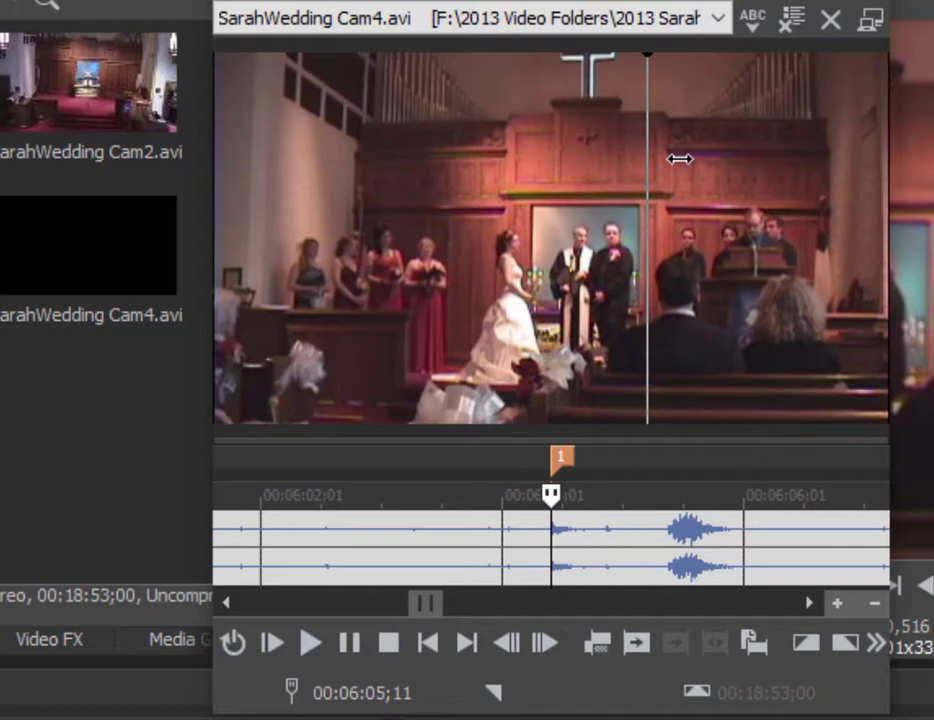
pyautogui.moveTo(680, 158); pyautogui.dragTo(832, 287)
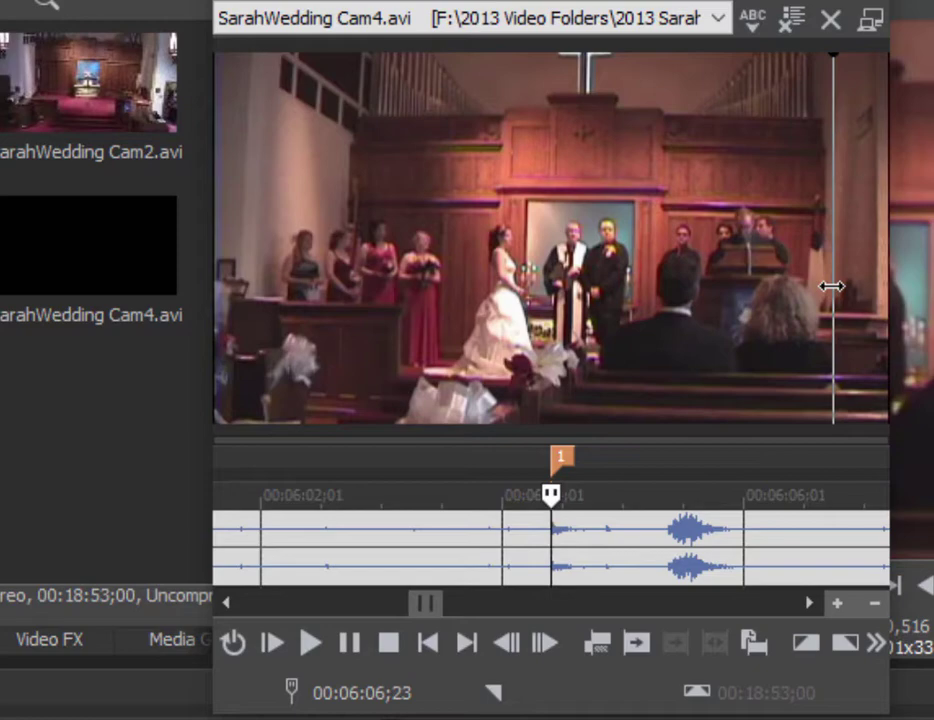
pyautogui.moveTo(831, 286); pyautogui.dragTo(837, 418)
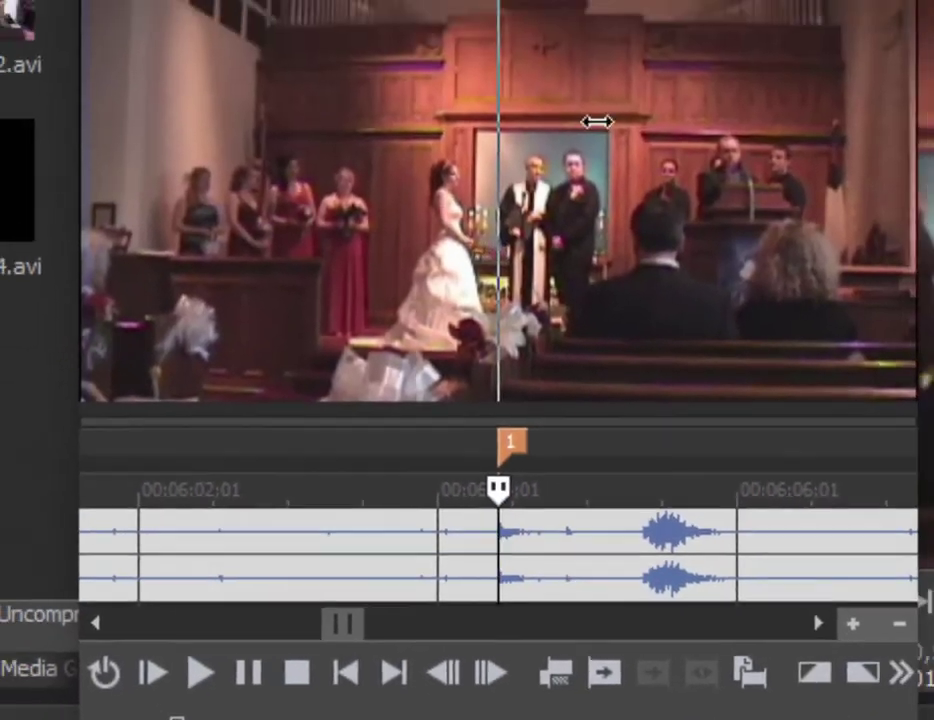
# Step: Snap the Trimmer position to the playhead on marker 1 and zoom the Trimmer timeline in
pyautogui.moveTo(597, 122); pyautogui.dragTo(496, 166)
pyautogui.moveTo(481, 315); pyautogui.dragTo(496, 553)
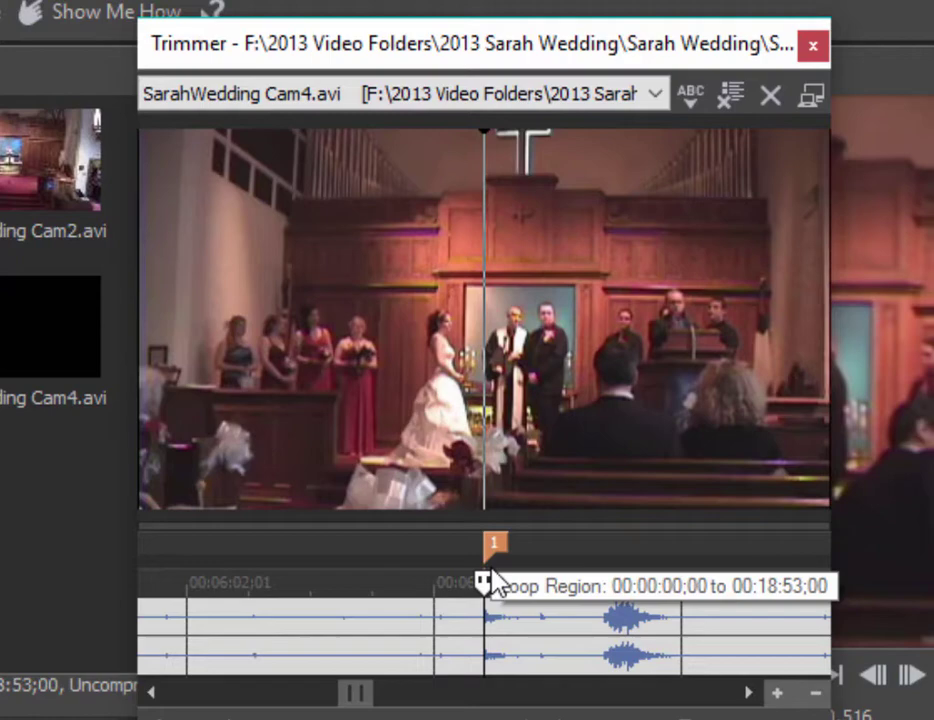
pyautogui.scroll(1, 494, 583)
pyautogui.scroll(3, 490, 582)
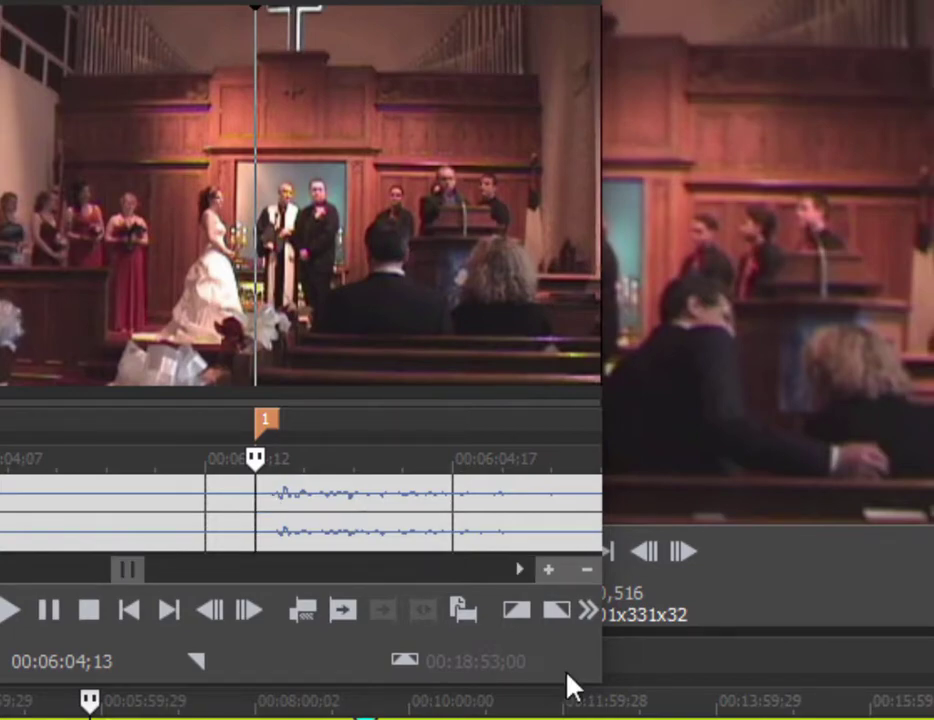
pyautogui.click(590, 614)
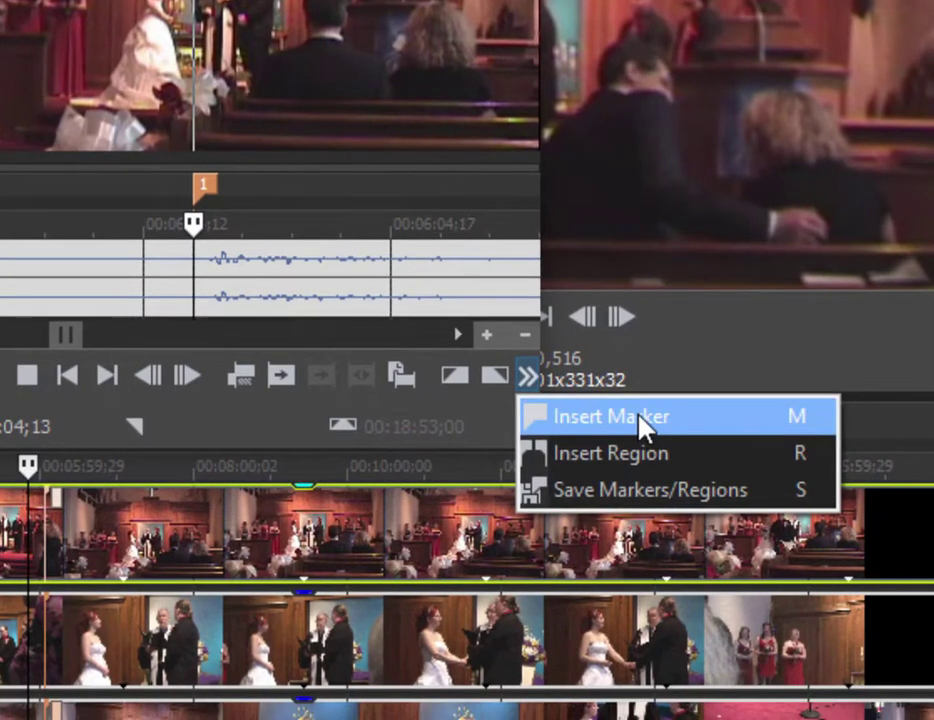
pyautogui.click(205, 190)
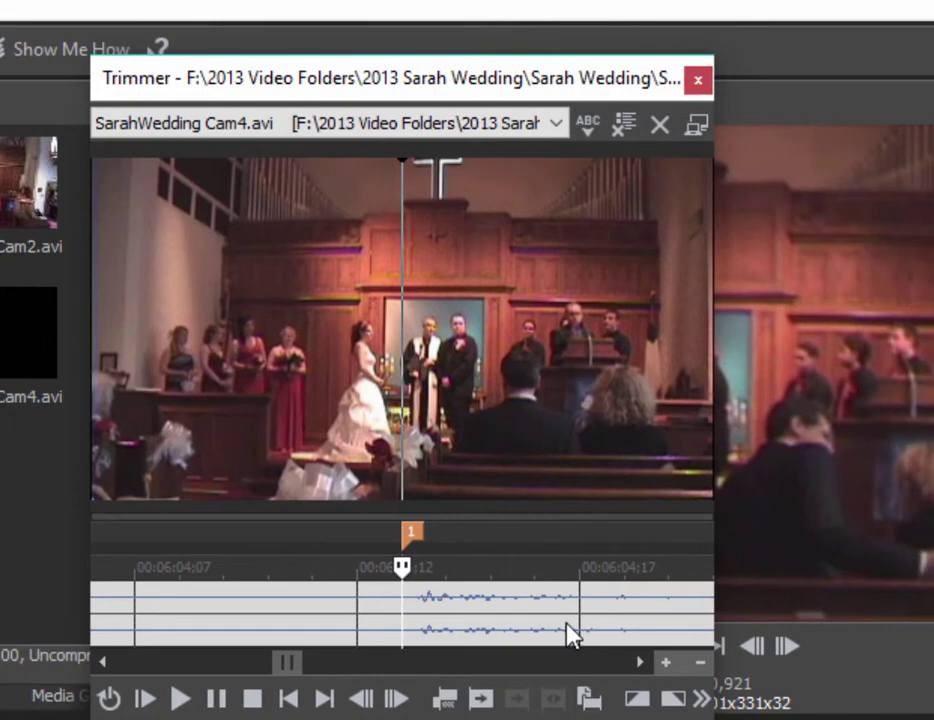
pyautogui.doubleClick(411, 533)
pyautogui.click(415, 545)
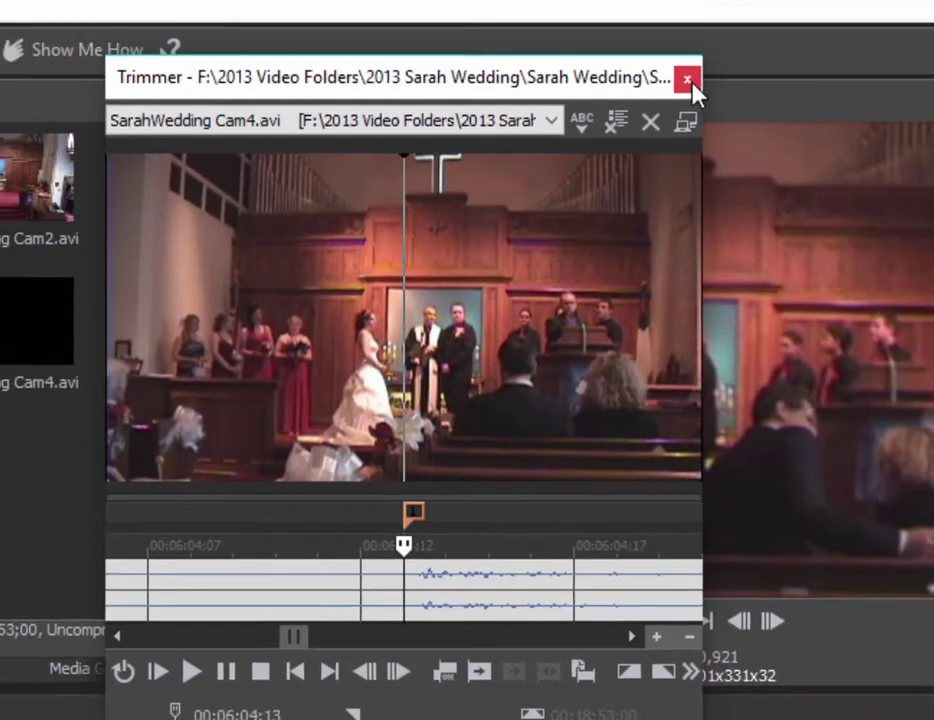
# Step: Close the Cam4 Trimmer, load track 4's Cam1 clip into it, and select track 5's audio event
pyautogui.click(688, 80)
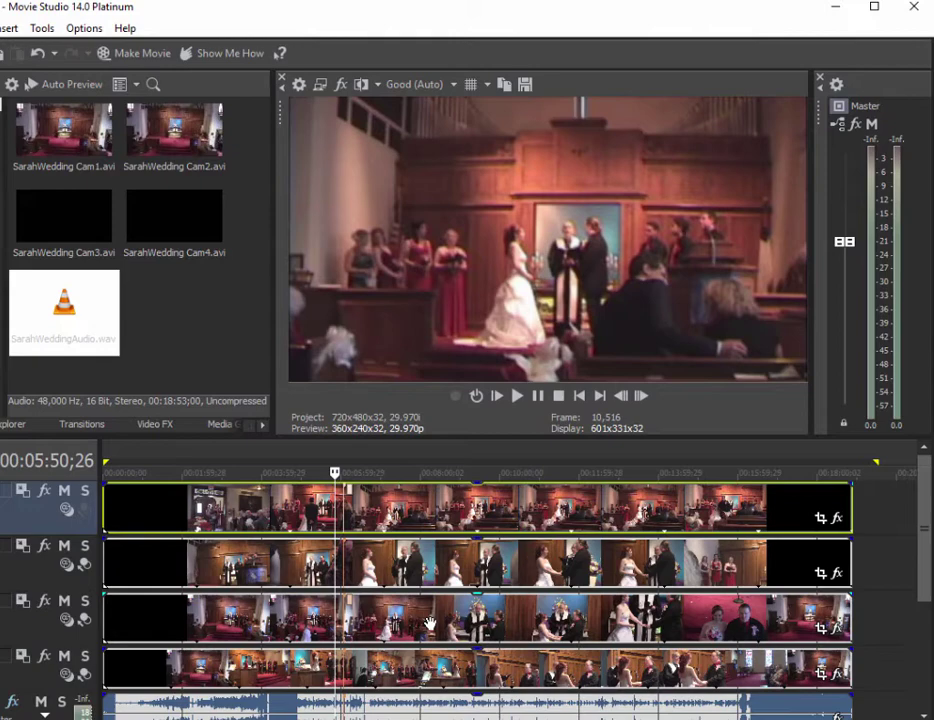
pyautogui.rightClick(371, 670)
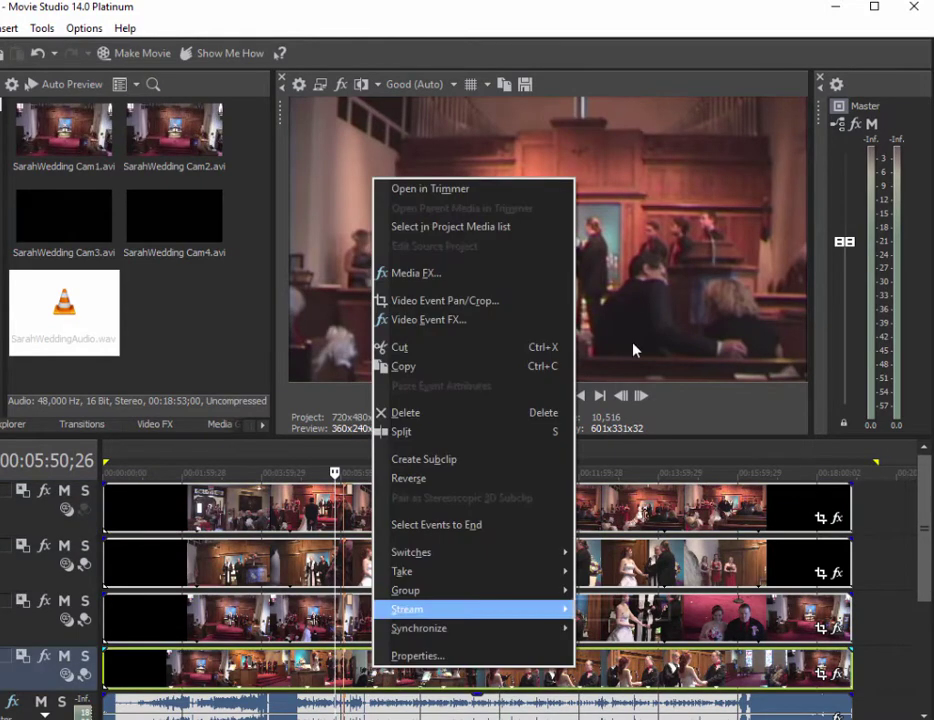
pyautogui.click(435, 188)
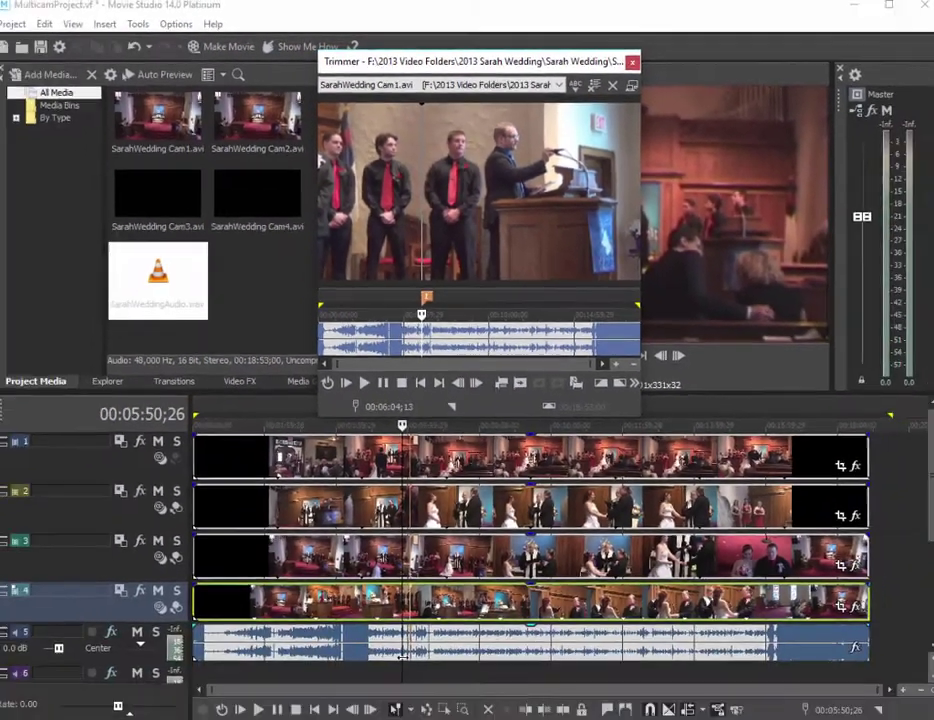
pyautogui.click(401, 655)
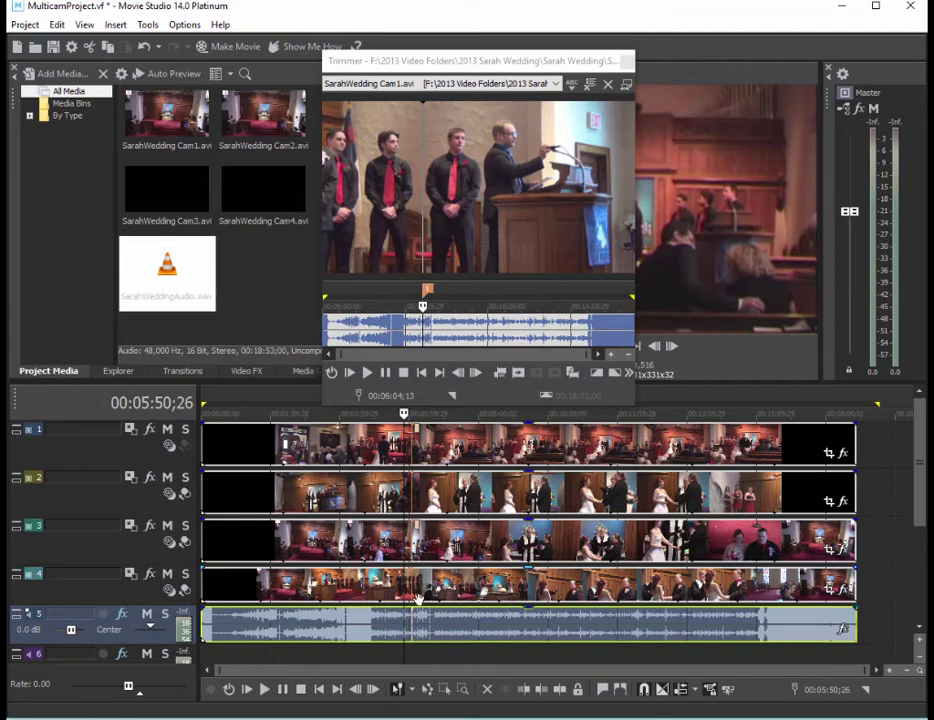
# Step: Close the Trimmer, check track alignment at the sync point zoomed to frame level, and unsolo track 4
pyautogui.scroll(3, 418, 598)
pyautogui.click(624, 60)
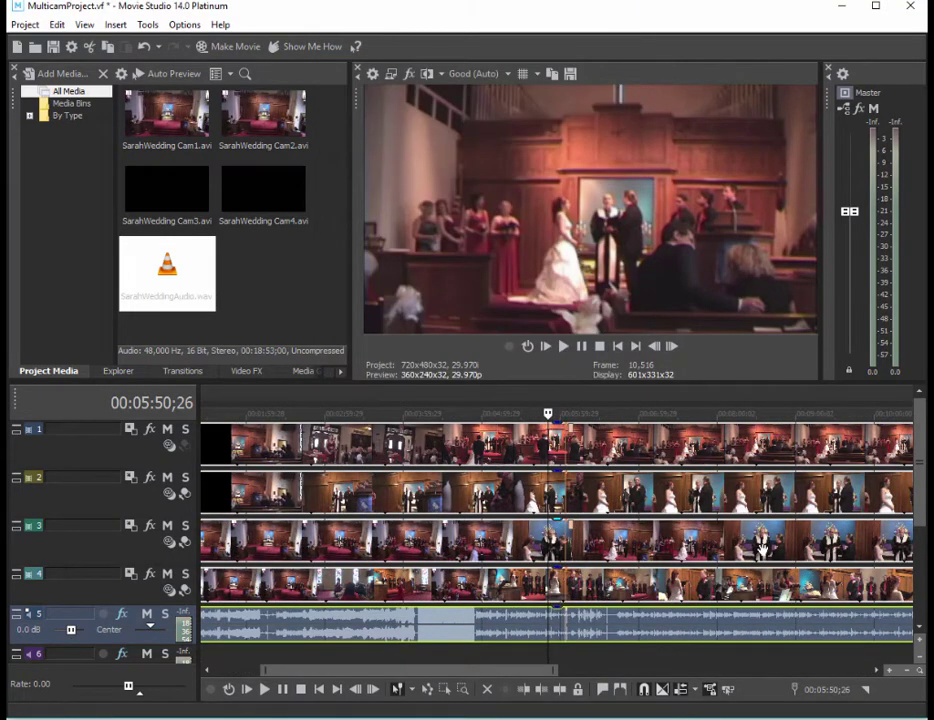
pyautogui.click(607, 583)
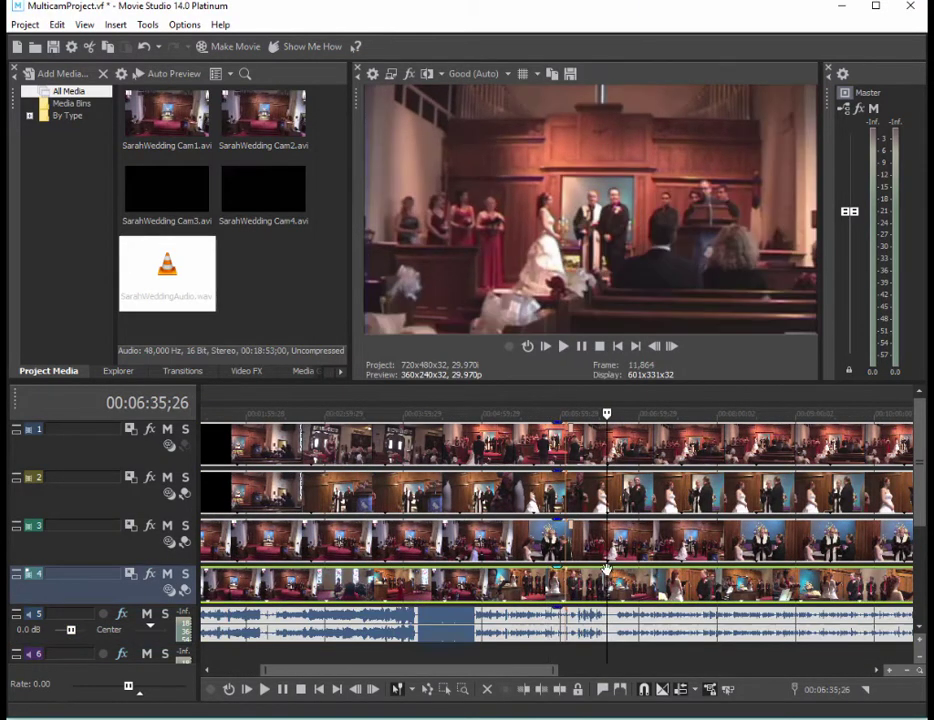
pyautogui.click(605, 495)
pyautogui.click(560, 448)
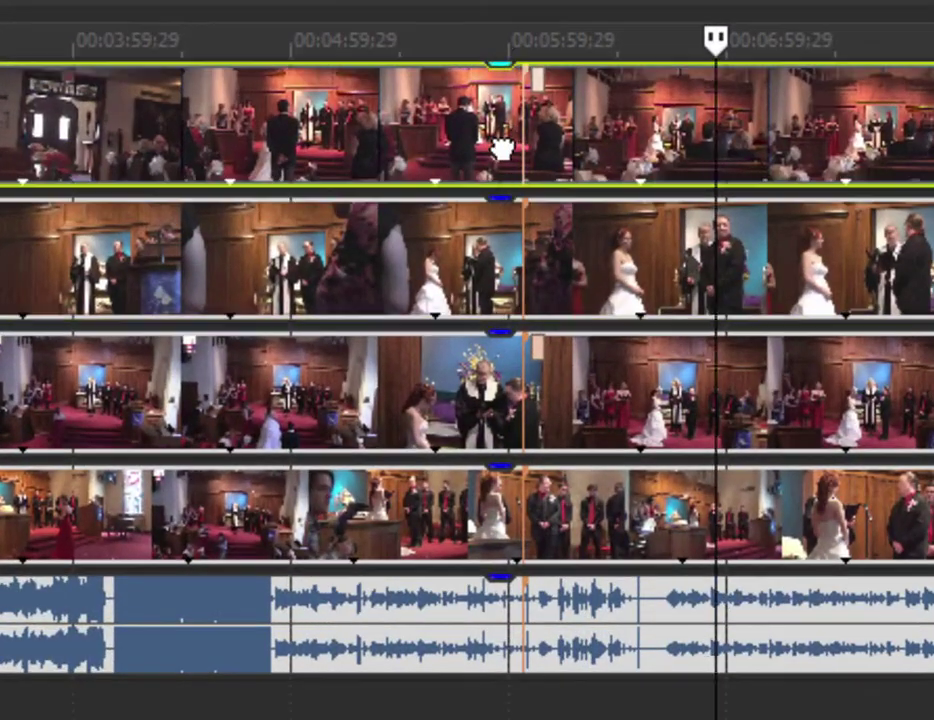
pyautogui.scroll(10, 500, 135)
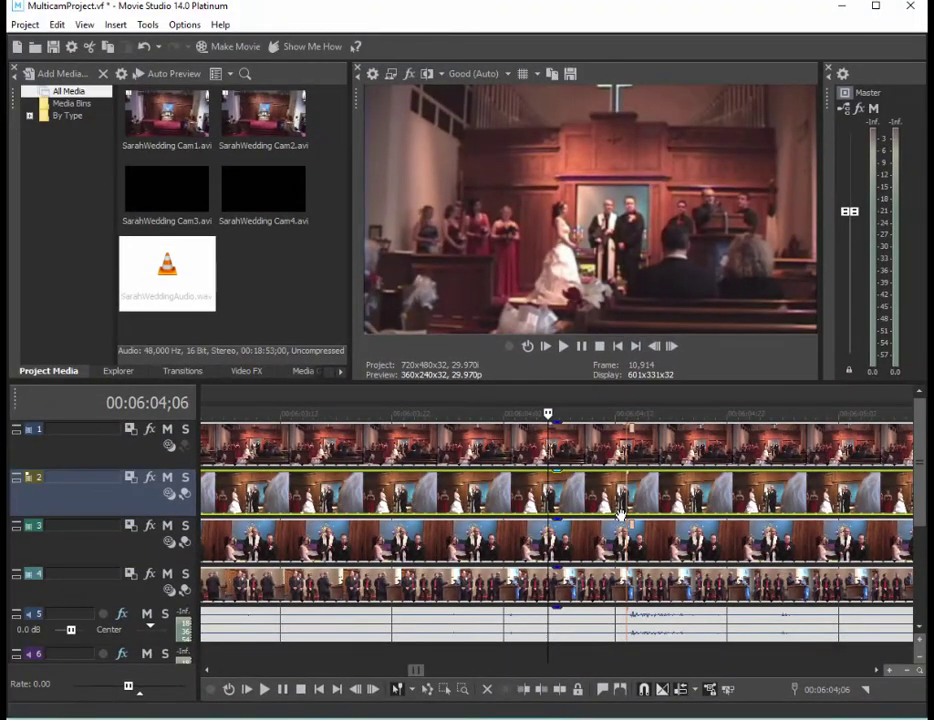
pyautogui.scroll(-2, 229, 447)
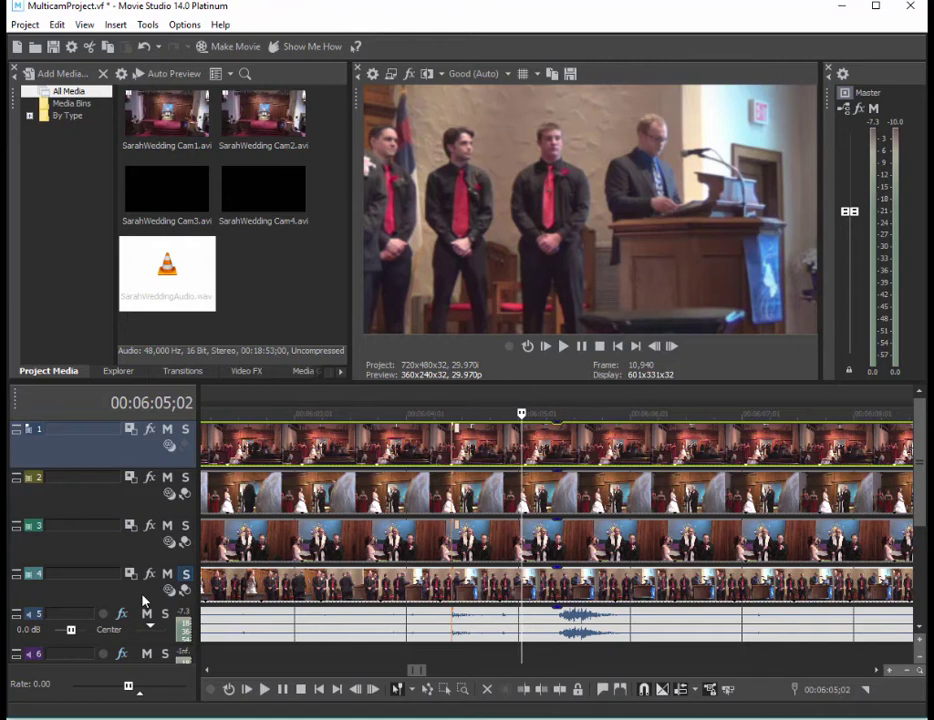
pyautogui.click(185, 576)
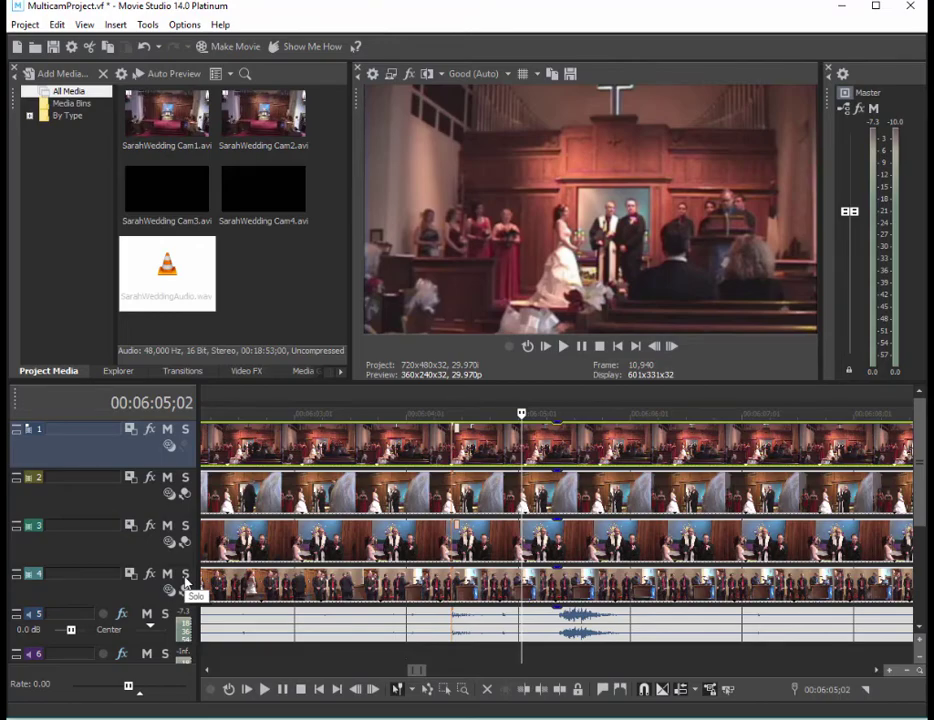
# Step: Select tracks 1–4 and enable multicamera editing from Tools > Multicamera
pyautogui.click(138, 592)
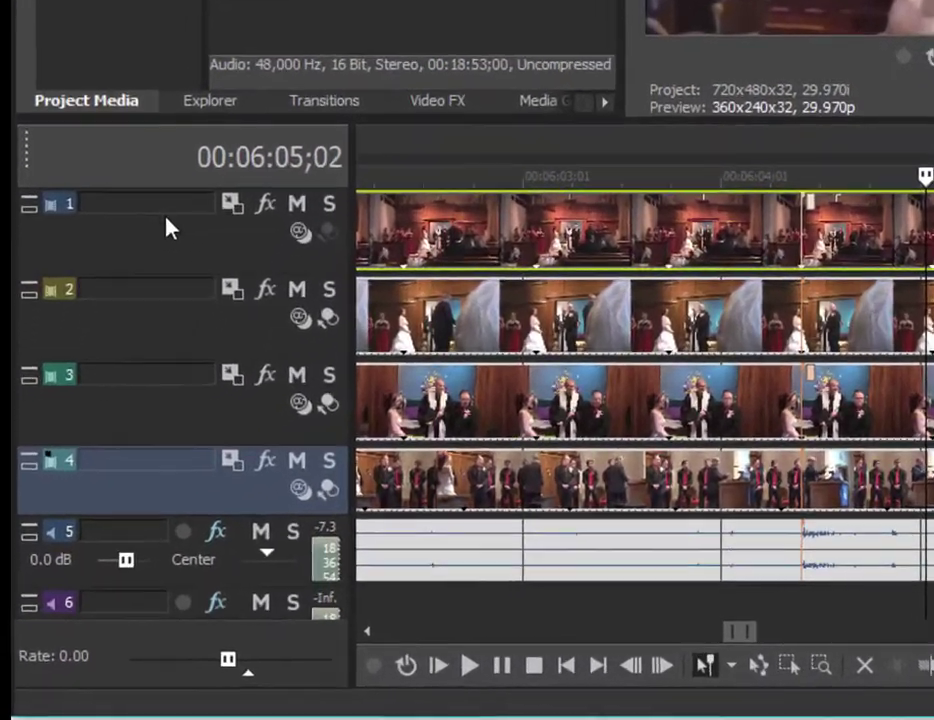
pyautogui.keyDown('shift'); pyautogui.click(91, 445); pyautogui.keyUp('shift')
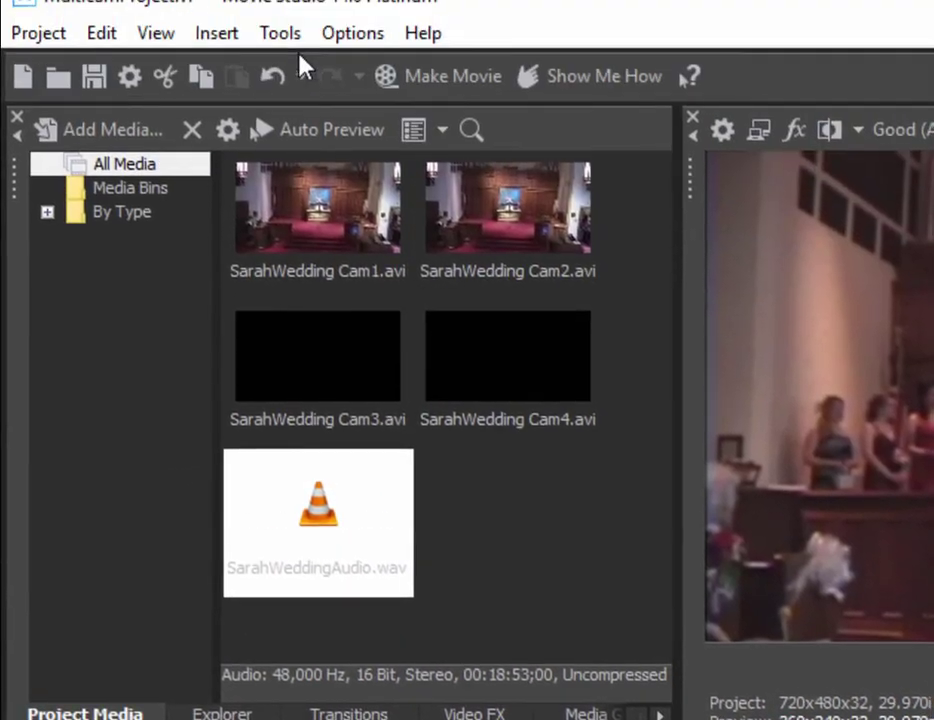
pyautogui.click(290, 83)
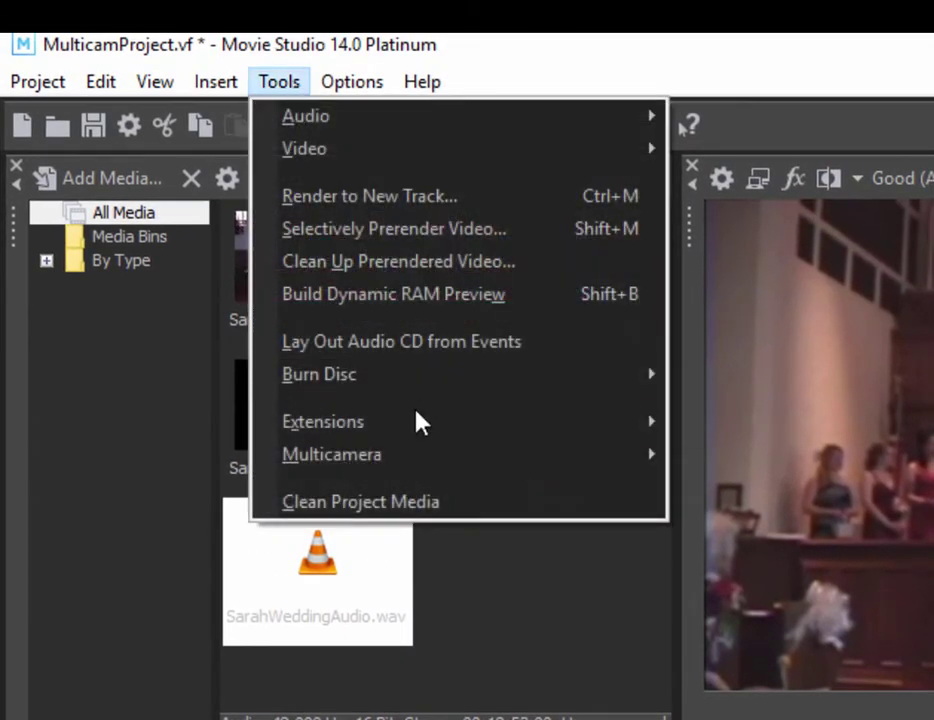
pyautogui.moveTo(407, 455)
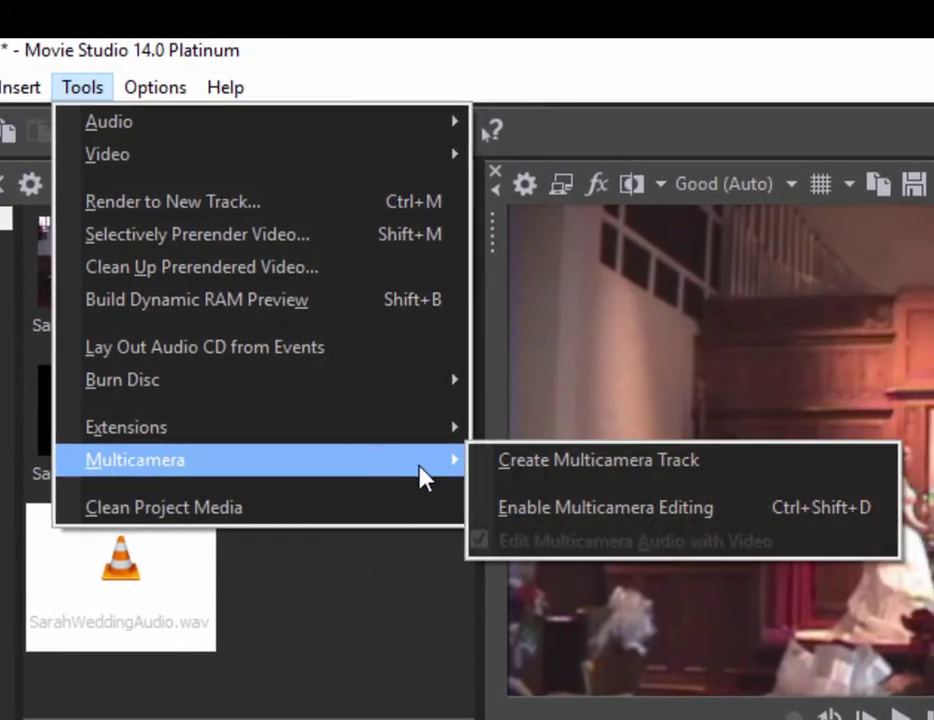
pyautogui.click(562, 507)
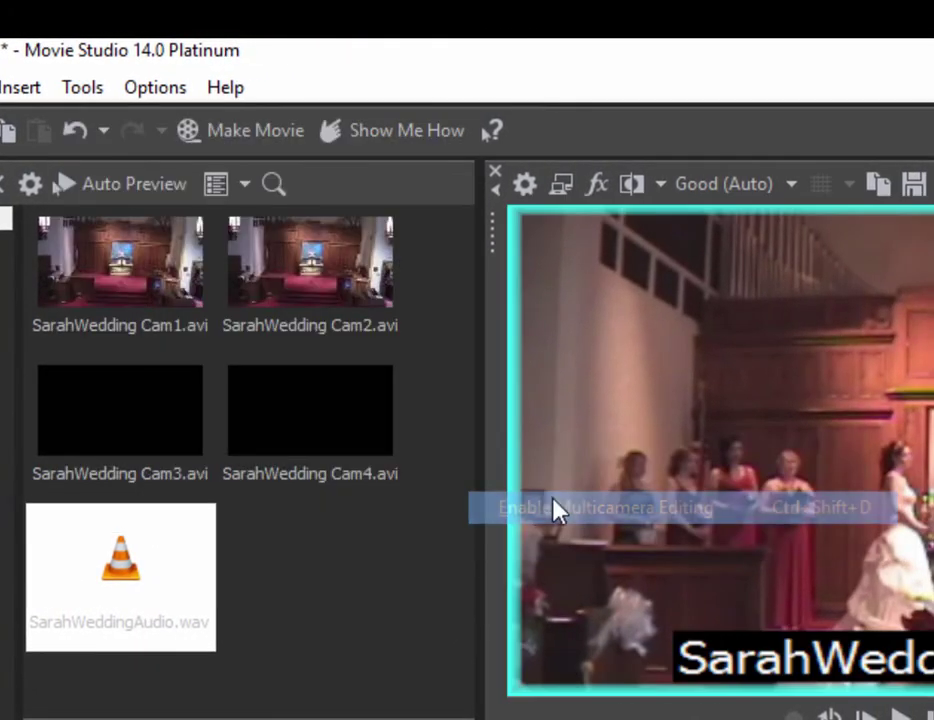
pyautogui.click(80, 88)
pyautogui.moveTo(158, 468)
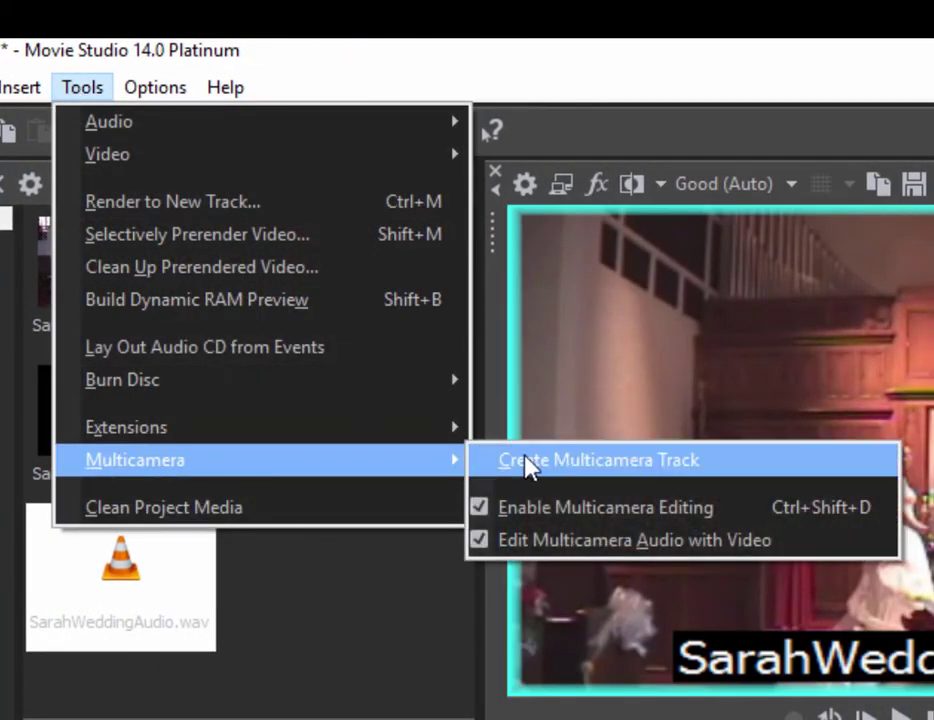
# Step: Create the multicamera track, then browse the new event's Group/Take options and dismiss them
pyautogui.click(607, 468)
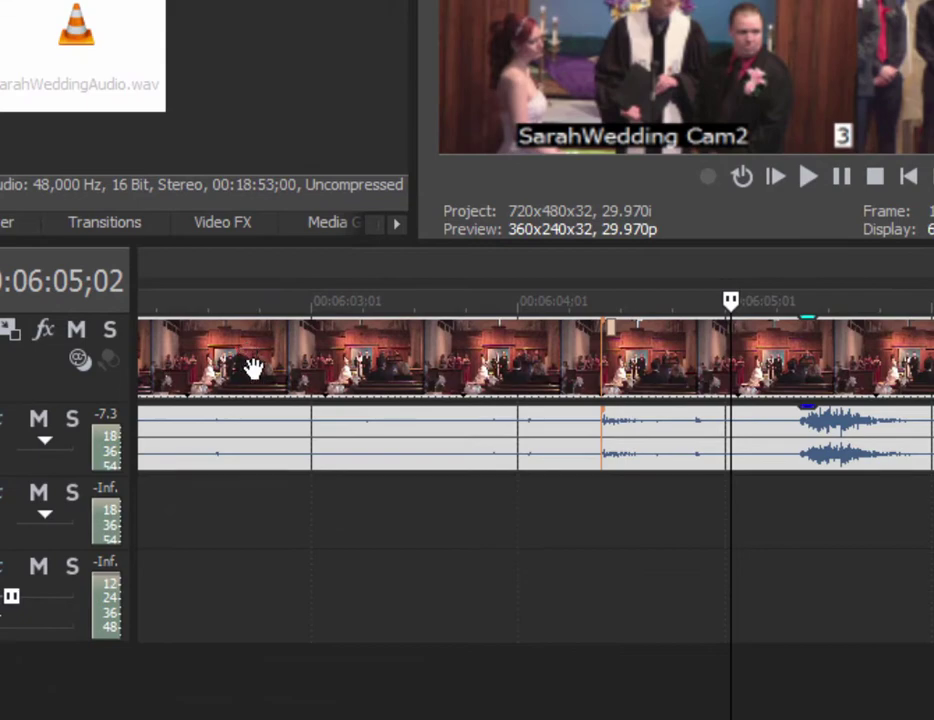
pyautogui.click(251, 368)
pyautogui.rightClick(250, 367)
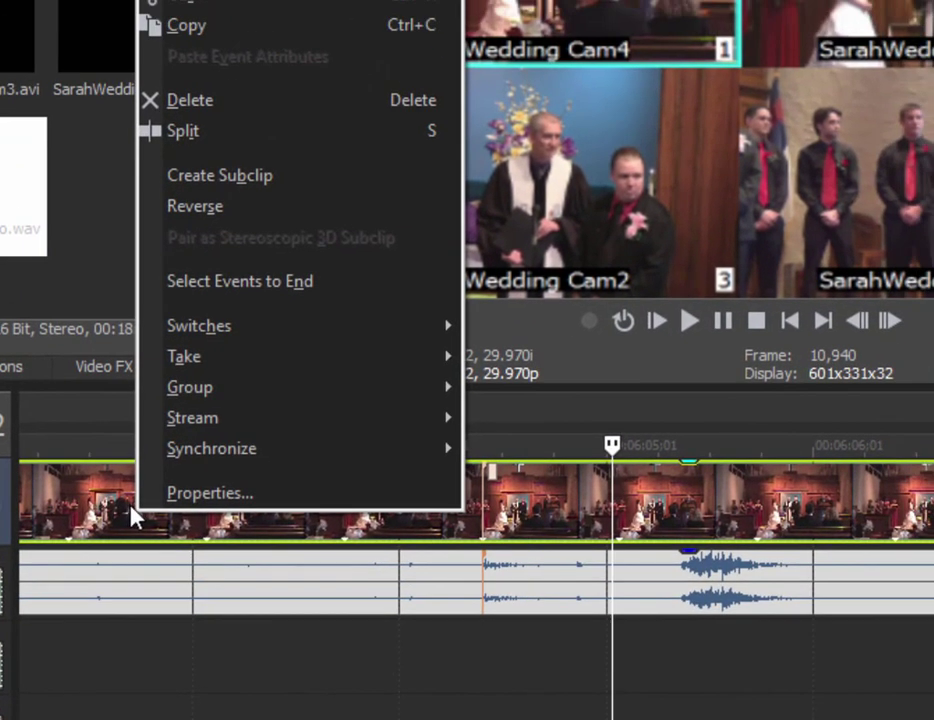
pyautogui.moveTo(300, 387)
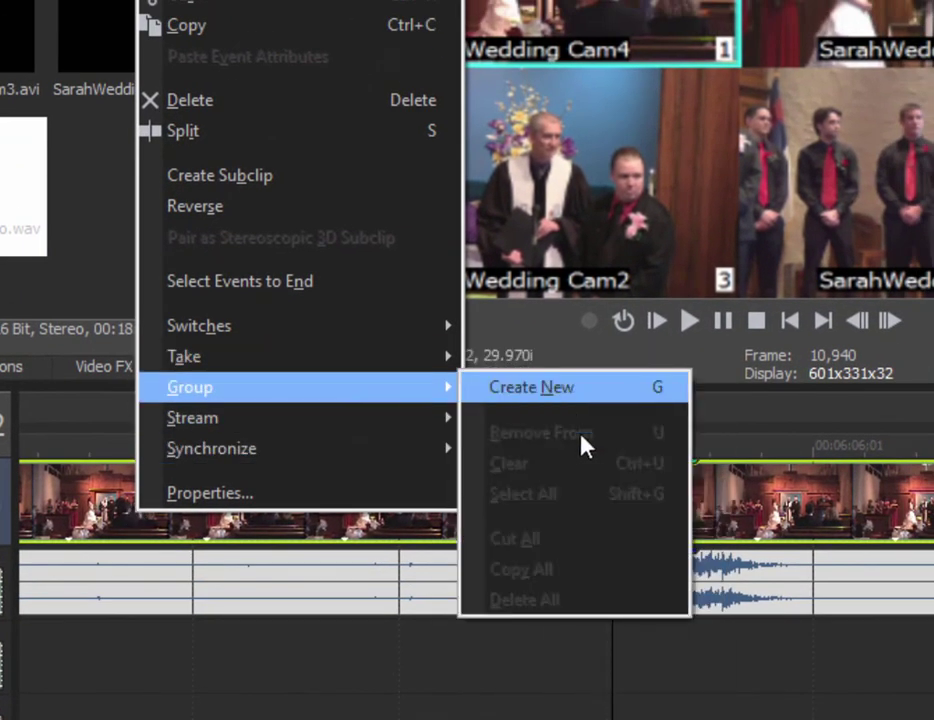
pyautogui.moveTo(420, 357)
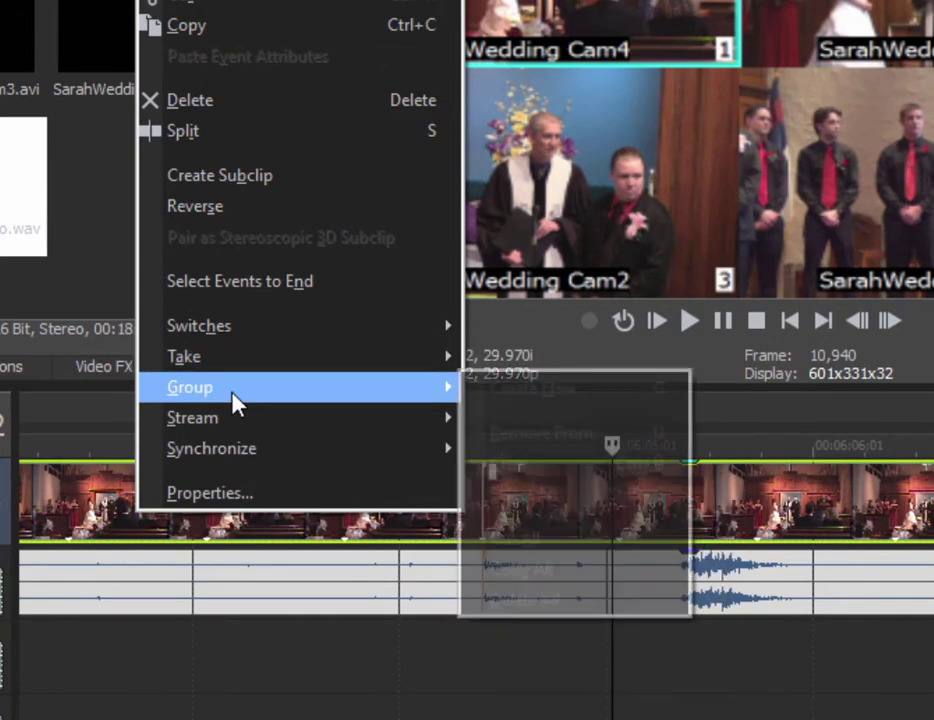
pyautogui.press('Escape')
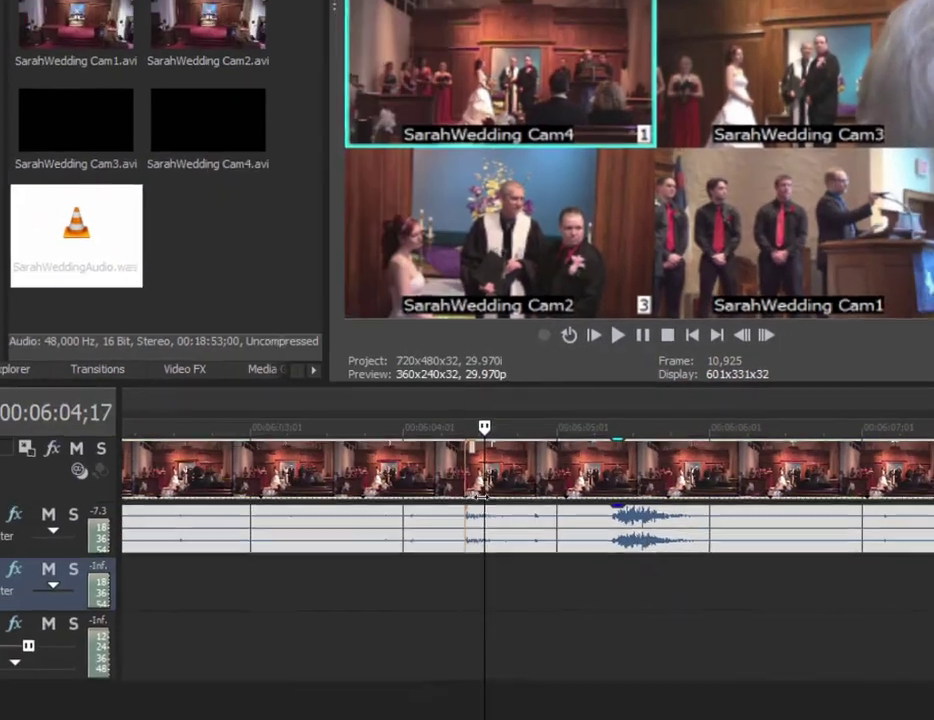